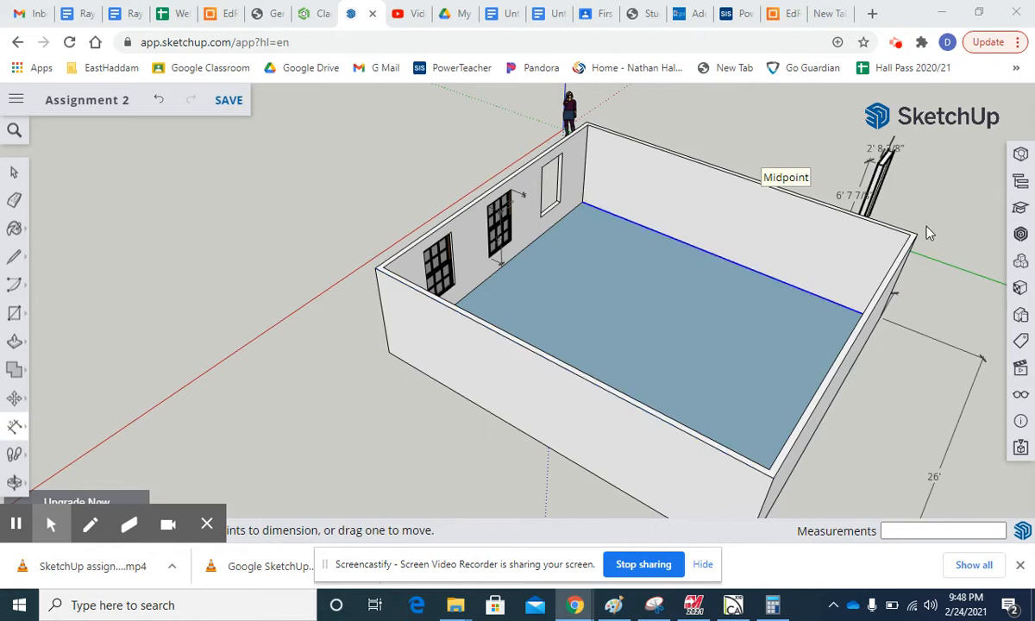
Search 3D Warehouse for "entry door", declining to overwrite the newer saved version of the model.
{"action": "left_click", "coordinate": [1020, 235]}
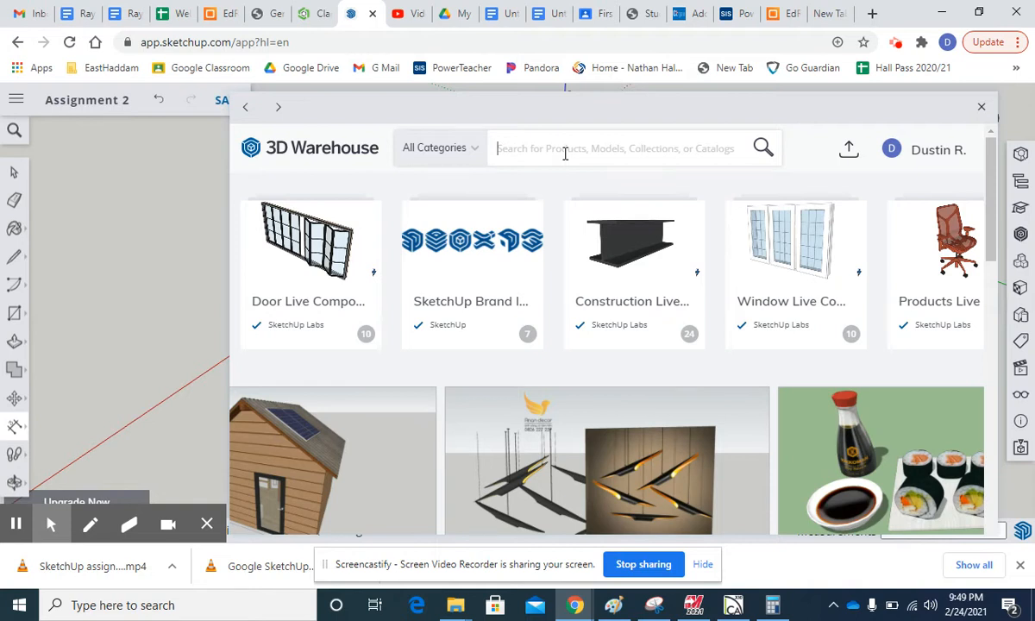
{"action": "type", "text": "entry door"}
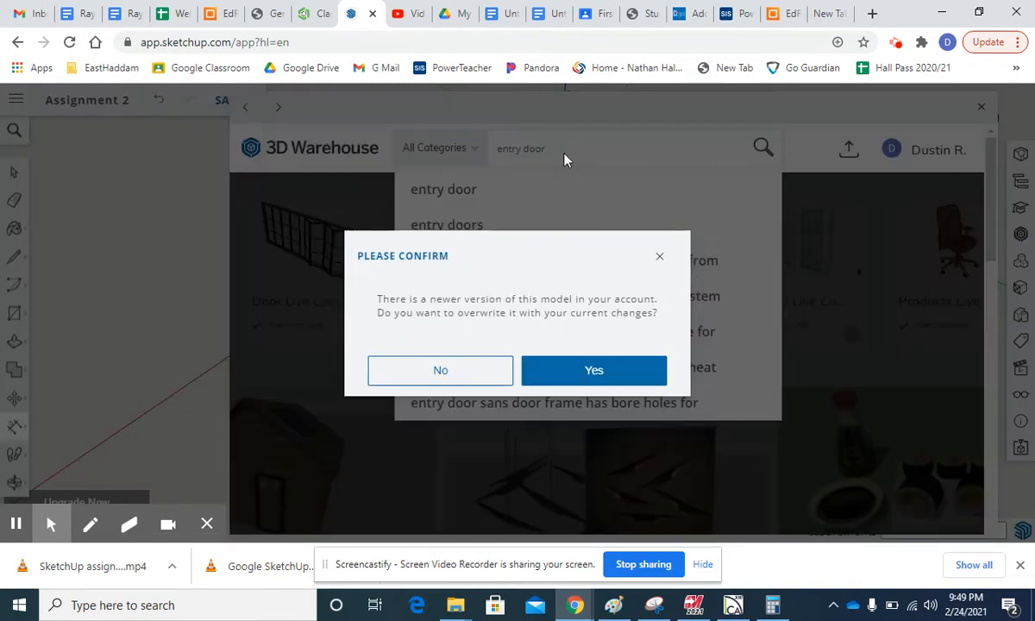
{"action": "left_click", "coordinate": [449, 376]}
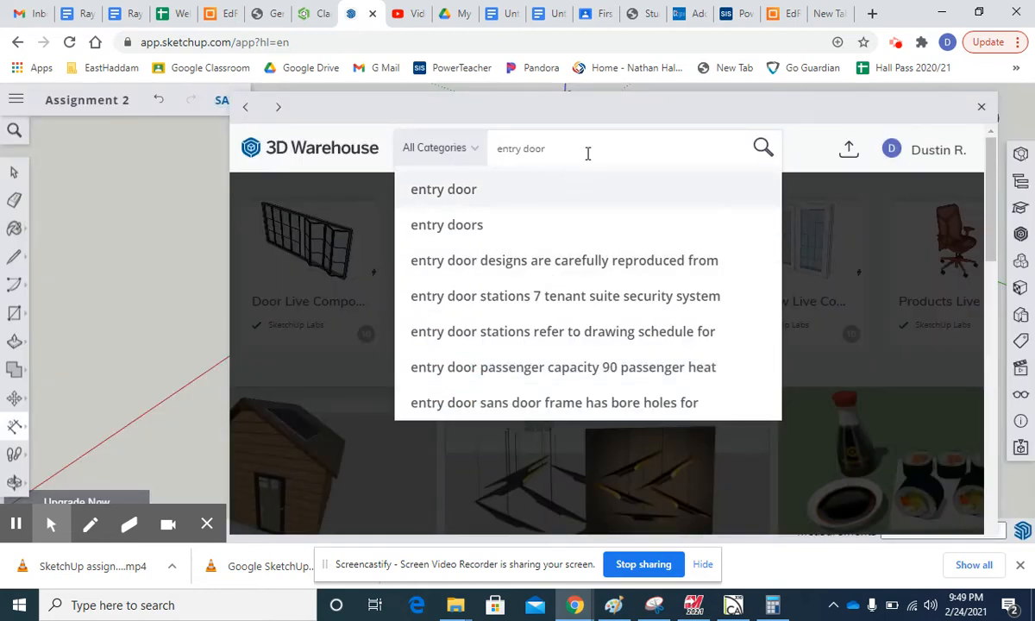
{"action": "left_click", "coordinate": [761, 150]}
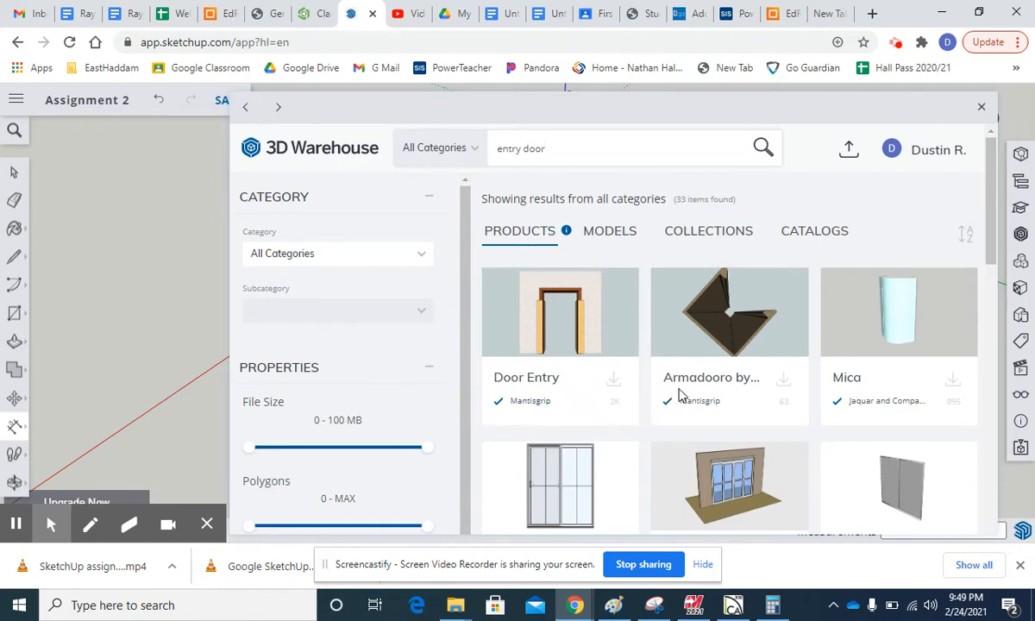
Browse the entry door results among the products and the models for a suitable door.
{"action": "scroll", "coordinate": [791, 408], "scroll_direction": "down", "scroll_amount": 4}
{"action": "scroll", "coordinate": [780, 424], "scroll_direction": "up", "scroll_amount": 3}
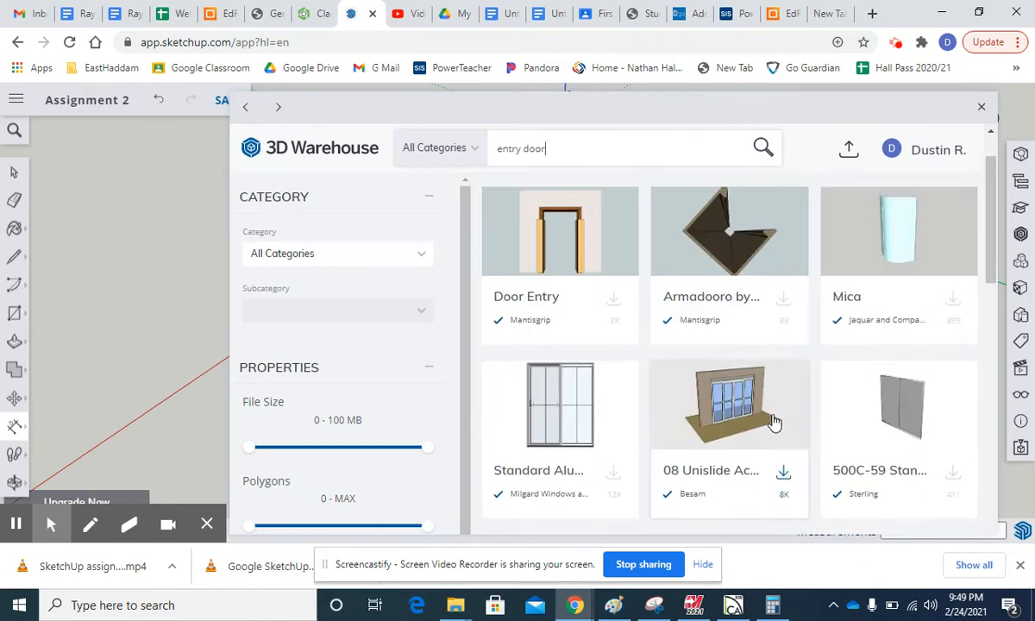
{"action": "scroll", "coordinate": [774, 421], "scroll_direction": "up", "scroll_amount": 1}
{"action": "left_click", "coordinate": [610, 235]}
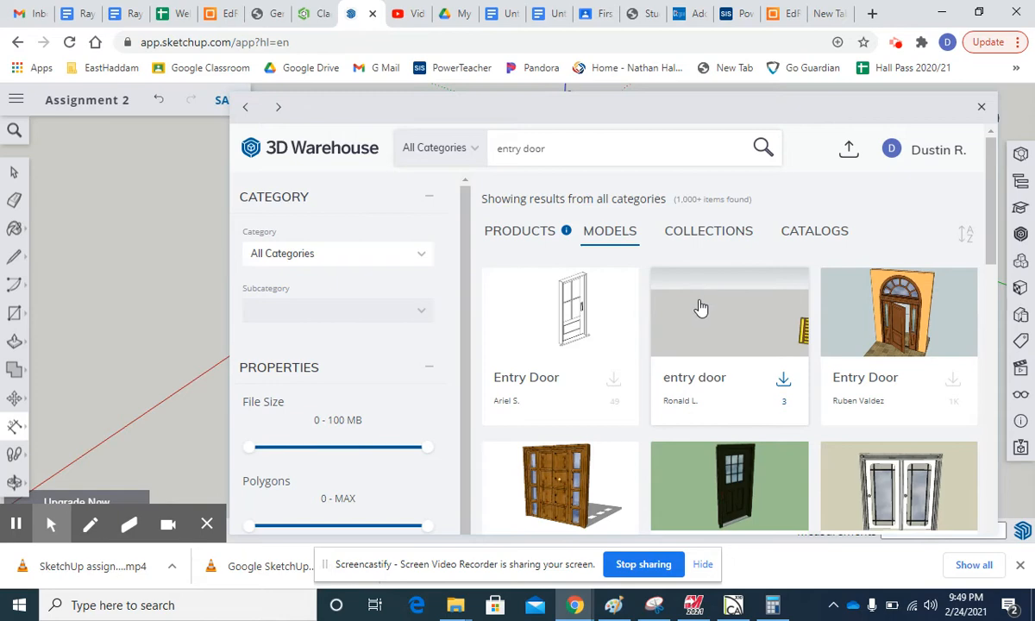
{"action": "scroll", "coordinate": [701, 307], "scroll_direction": "down", "scroll_amount": 3}
{"action": "scroll", "coordinate": [696, 336], "scroll_direction": "down", "scroll_amount": 2}
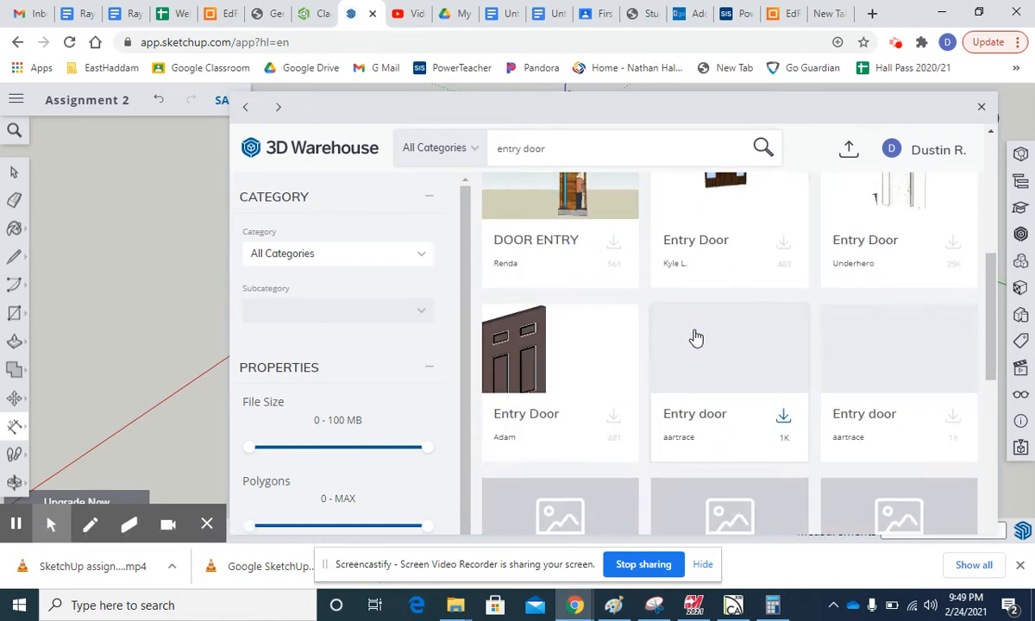
{"action": "scroll", "coordinate": [696, 336], "scroll_direction": "down", "scroll_amount": 4}
{"action": "scroll", "coordinate": [695, 336], "scroll_direction": "up", "scroll_amount": 8}
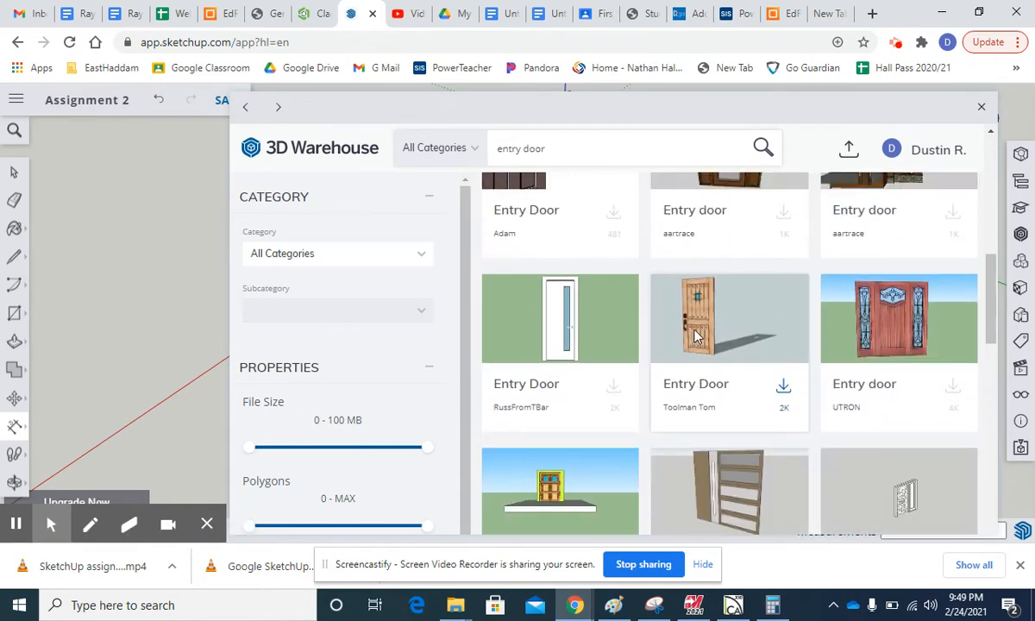
Search the 3D Warehouse models for "6 panel door" and place the third result on the open ground outside the building.
{"action": "left_click_drag", "start_coordinate": [522, 151], "coordinate": [469, 155]}
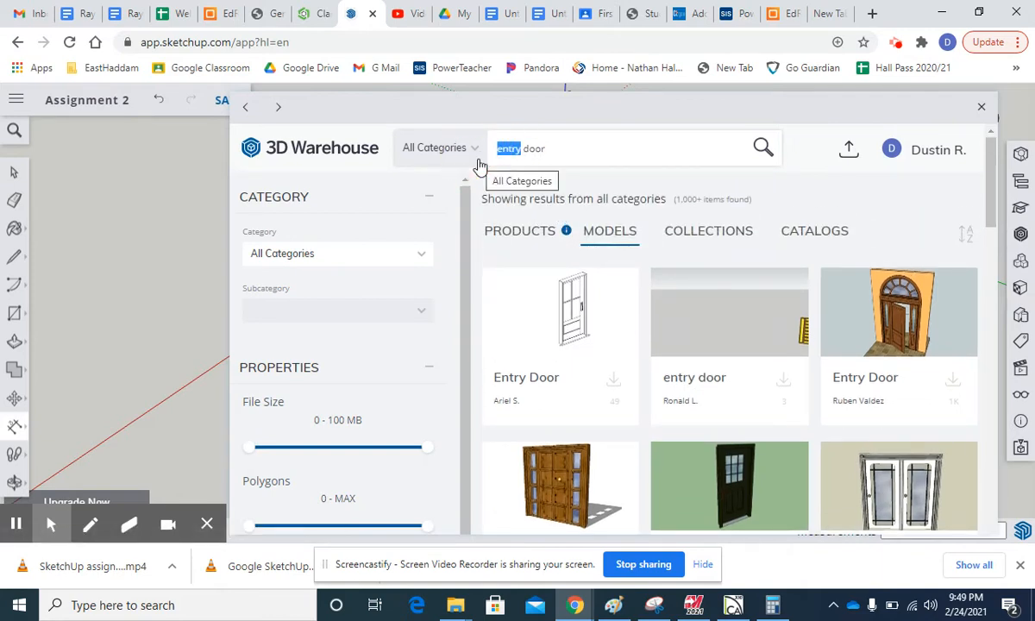
{"action": "type", "text": "6 panel"}
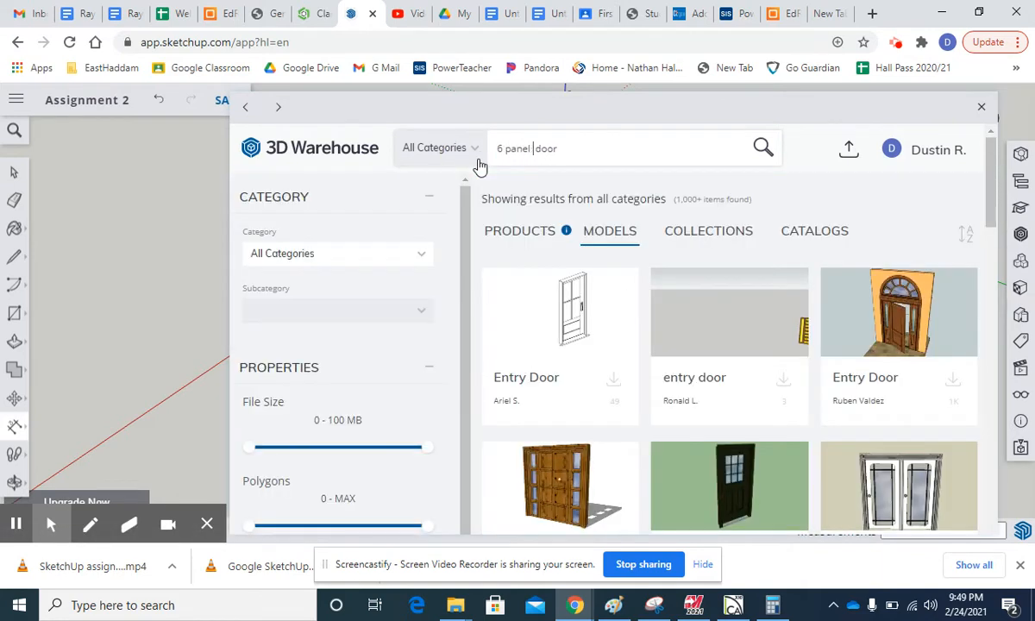
{"action": "key", "text": "BackSpace"}
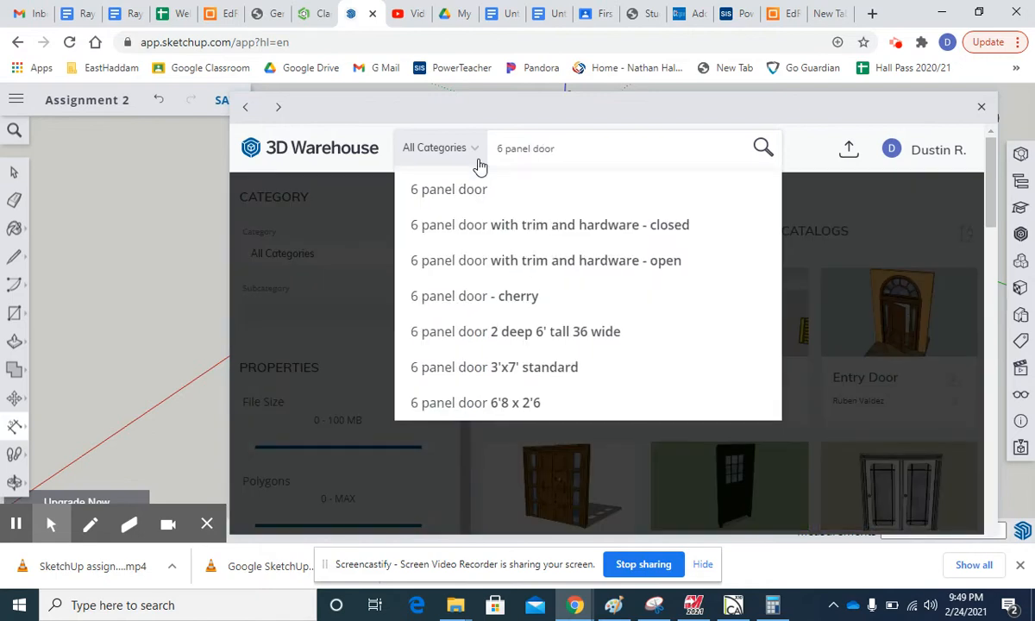
{"action": "key", "text": "Return"}
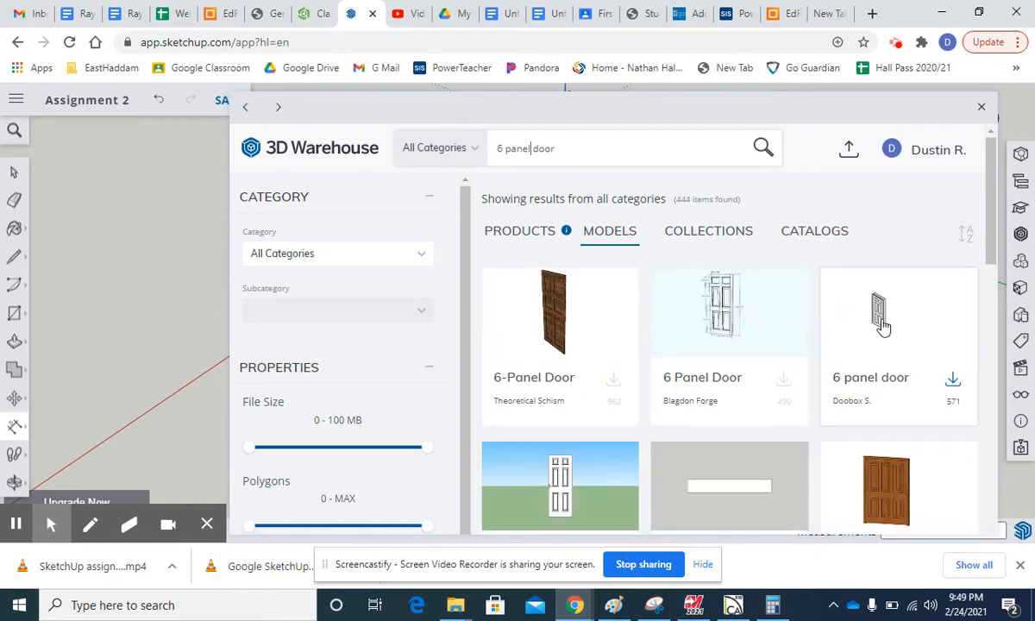
{"action": "left_click", "coordinate": [952, 385]}
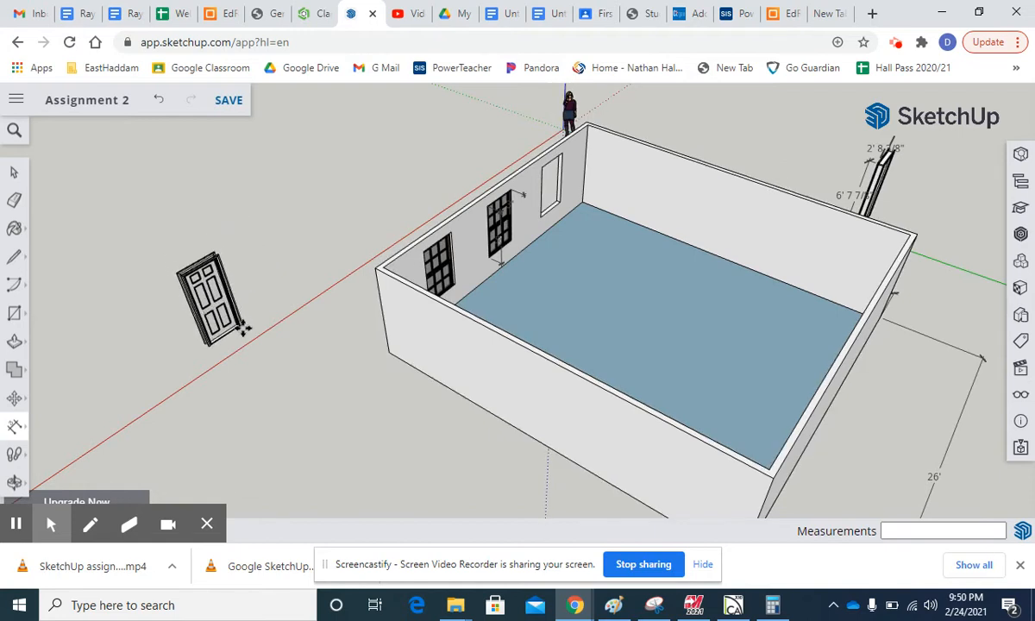
{"action": "left_click", "coordinate": [243, 328]}
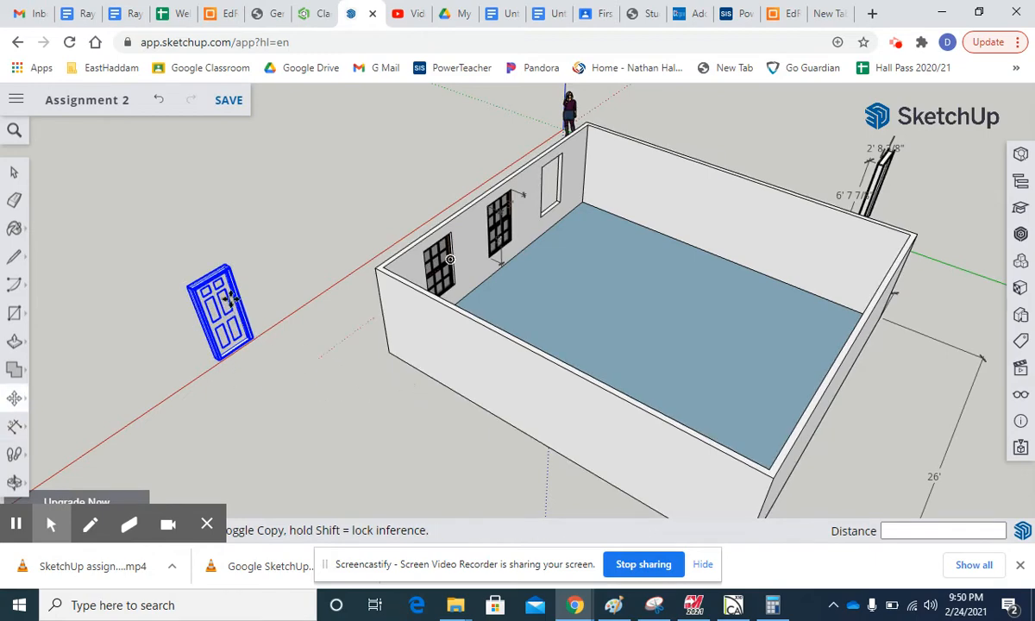
Rotate the door 90 degrees horizontally about the midpoint of its top back edge so it aligns with the green axis.
{"action": "scroll", "coordinate": [216, 286], "scroll_direction": "up", "scroll_amount": 10}
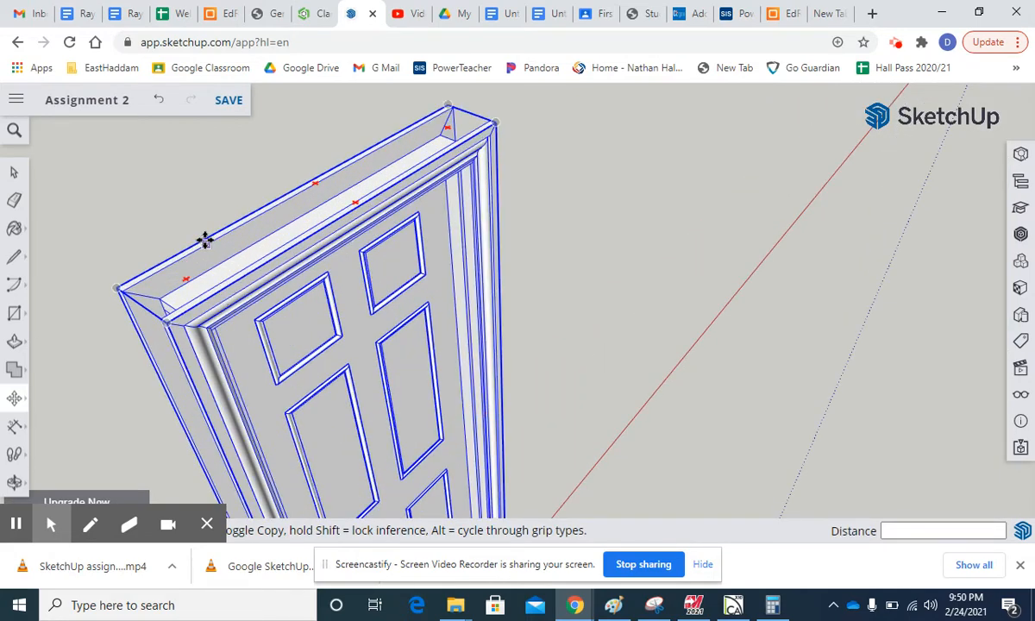
{"action": "scroll", "coordinate": [399, 245], "scroll_direction": "down", "scroll_amount": 3}
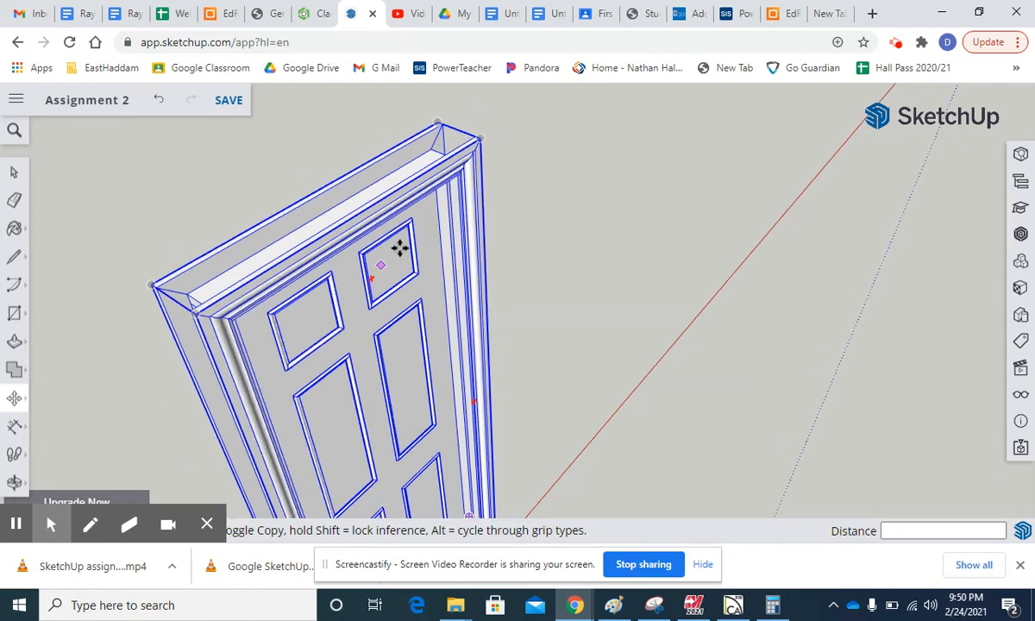
{"action": "scroll", "coordinate": [399, 246], "scroll_direction": "down", "scroll_amount": 3}
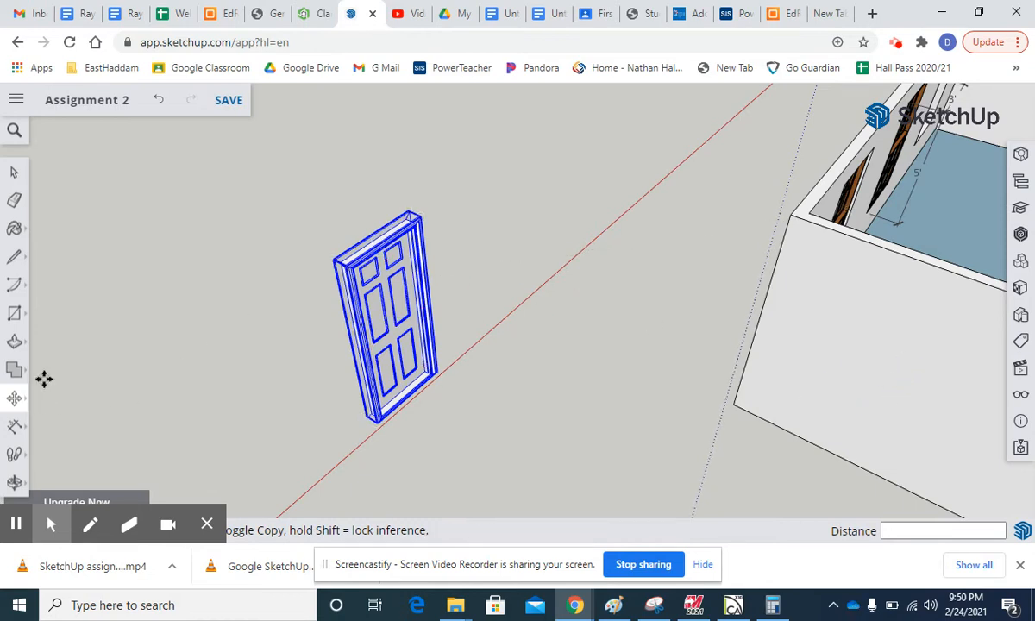
{"action": "mouse_move", "coordinate": [26, 405]}
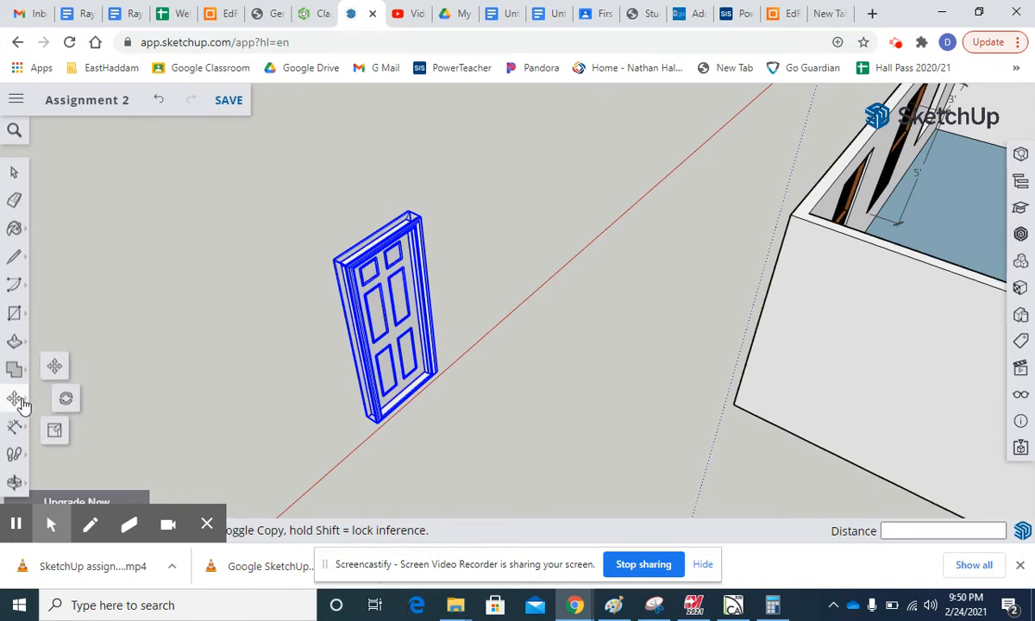
{"action": "left_click", "coordinate": [66, 401]}
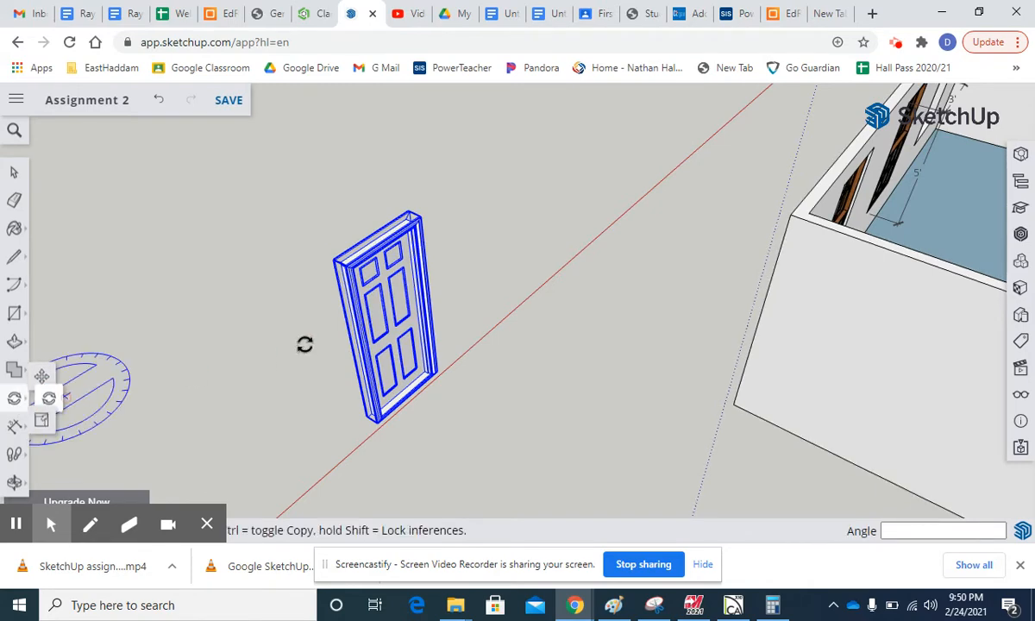
{"action": "scroll", "coordinate": [391, 220], "scroll_direction": "up", "scroll_amount": 3}
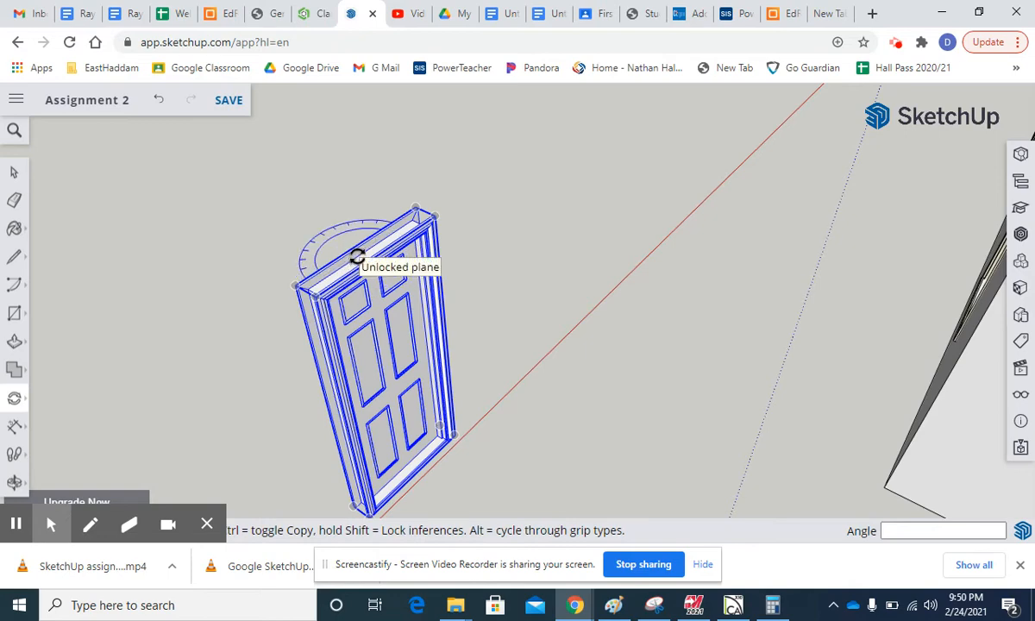
{"action": "scroll", "coordinate": [353, 257], "scroll_direction": "up", "scroll_amount": 3}
{"action": "scroll", "coordinate": [353, 258], "scroll_direction": "up", "scroll_amount": 3}
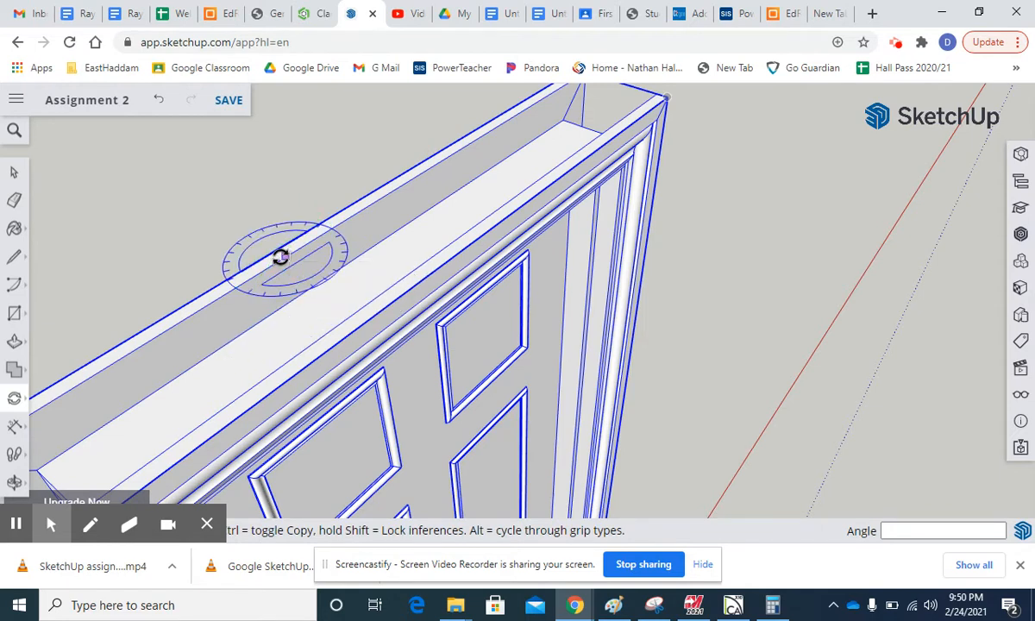
{"action": "left_click", "coordinate": [284, 256]}
{"action": "left_click", "coordinate": [349, 217]}
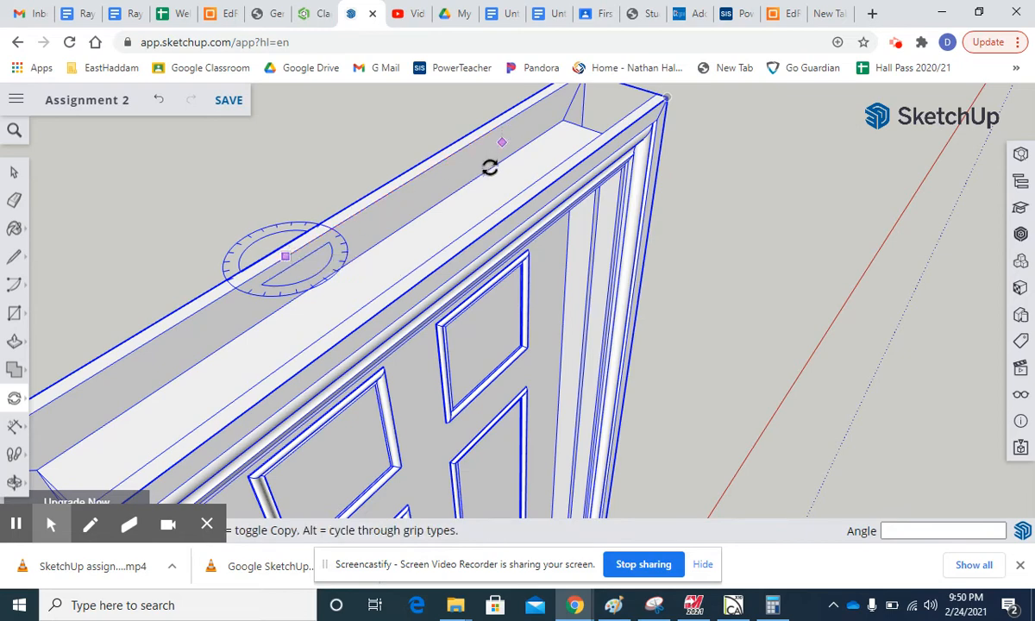
{"action": "scroll", "coordinate": [489, 167], "scroll_direction": "up", "scroll_amount": 2}
{"action": "scroll", "coordinate": [485, 177], "scroll_direction": "down", "scroll_amount": 1}
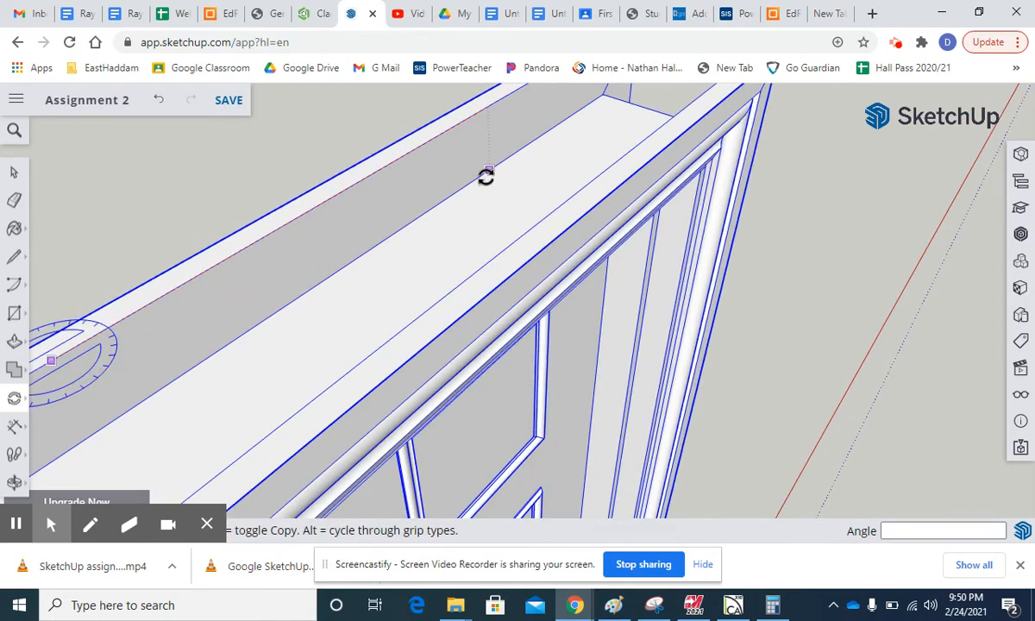
{"action": "scroll", "coordinate": [486, 176], "scroll_direction": "down", "scroll_amount": 3}
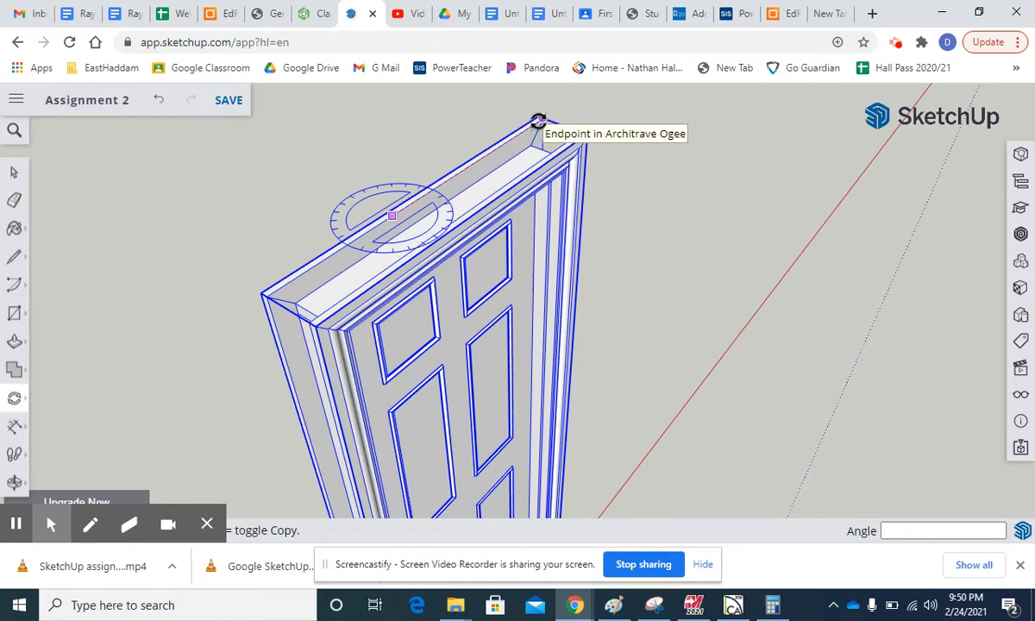
{"action": "left_click", "coordinate": [537, 121]}
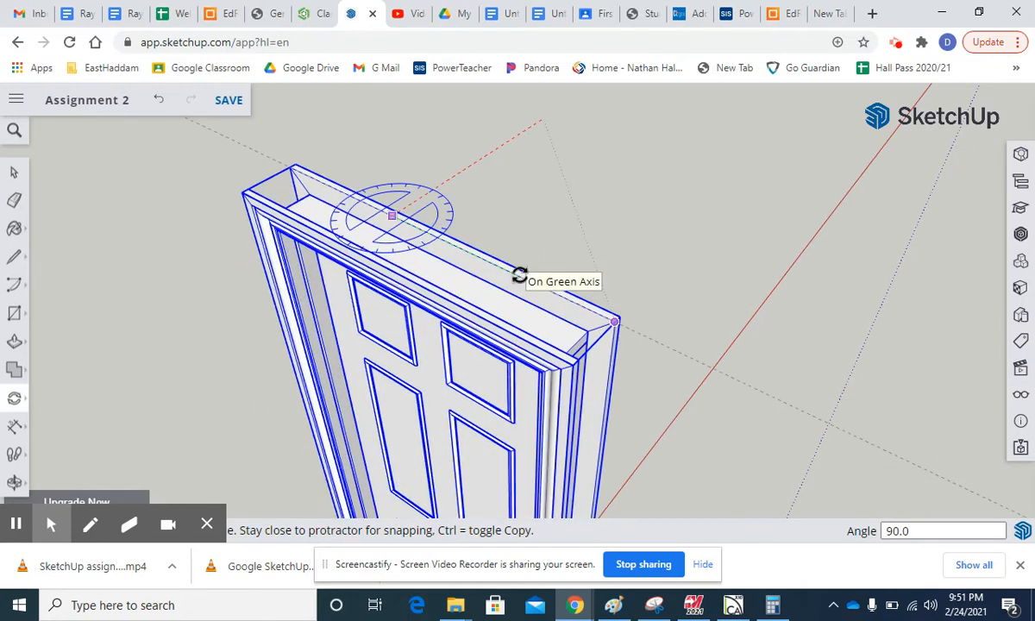
{"action": "left_click", "coordinate": [519, 275]}
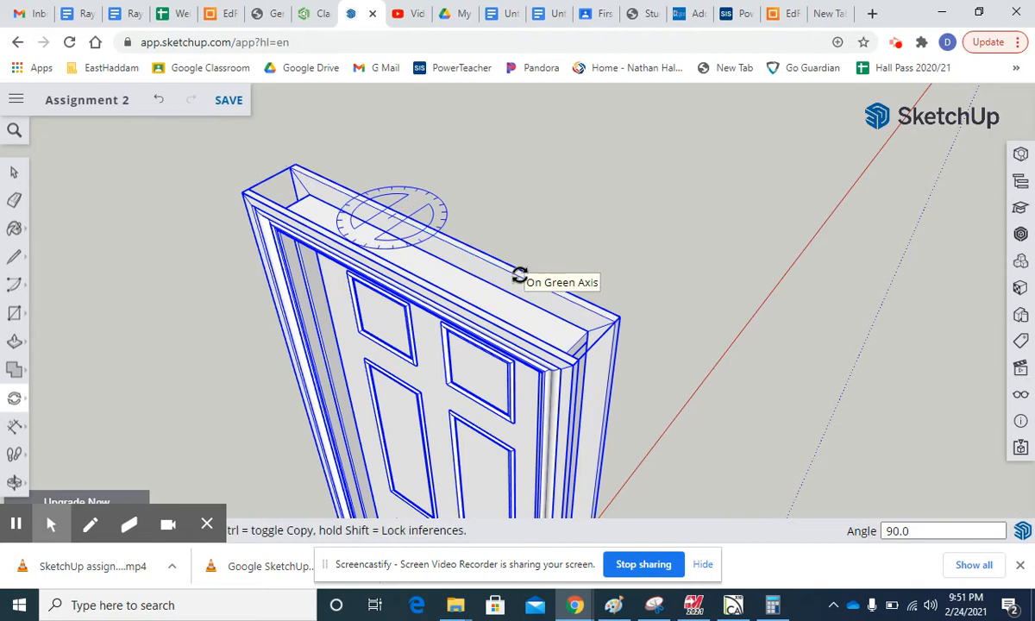
Try tilting the door in the plane perpendicular to the green axis, pivoting on its side edge, and set it back upright.
{"action": "scroll", "coordinate": [537, 228], "scroll_direction": "down", "scroll_amount": 4}
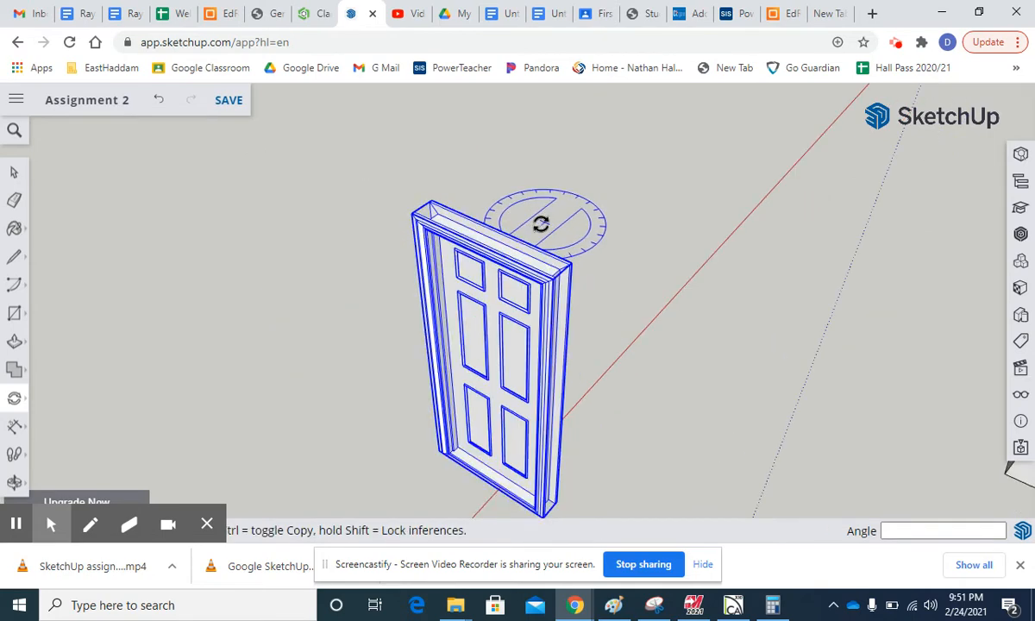
{"action": "scroll", "coordinate": [538, 224], "scroll_direction": "up", "scroll_amount": 8}
{"action": "scroll", "coordinate": [539, 224], "scroll_direction": "down", "scroll_amount": 8}
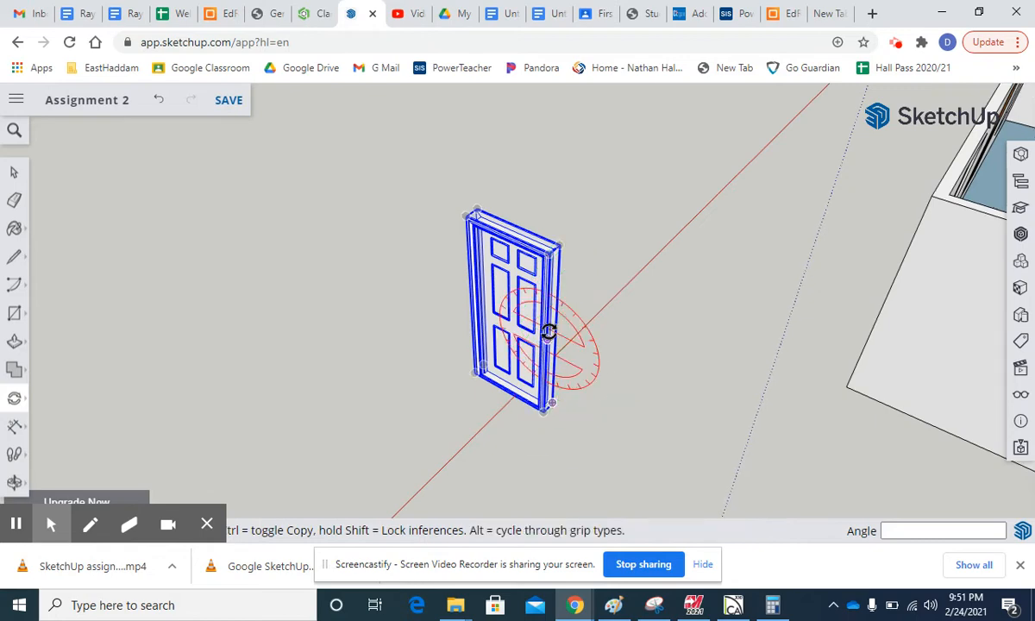
{"action": "scroll", "coordinate": [548, 333], "scroll_direction": "up", "scroll_amount": 5}
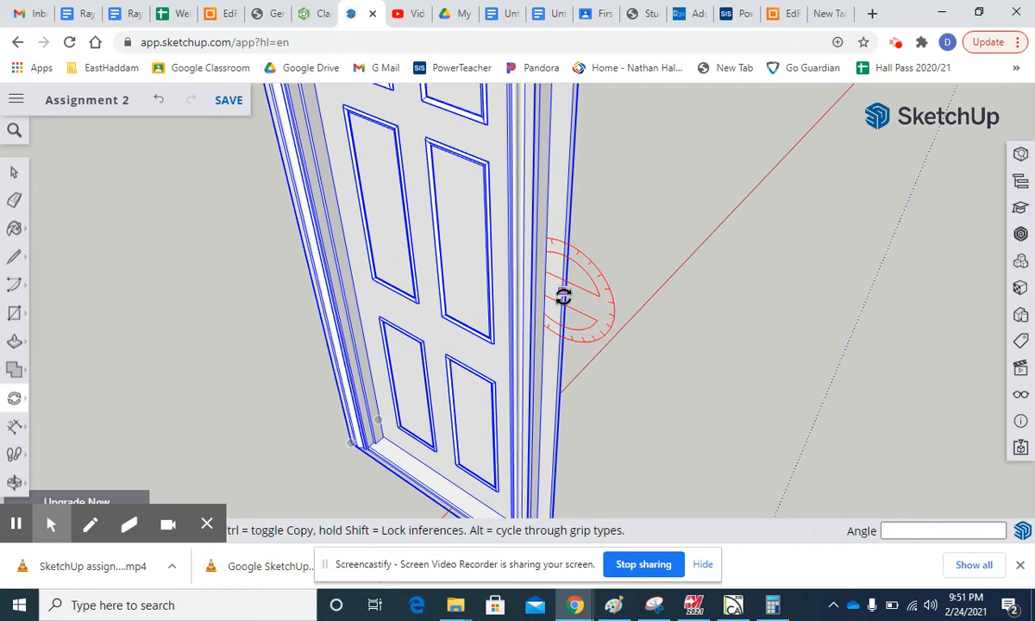
{"action": "scroll", "coordinate": [567, 345], "scroll_direction": "down", "scroll_amount": 5}
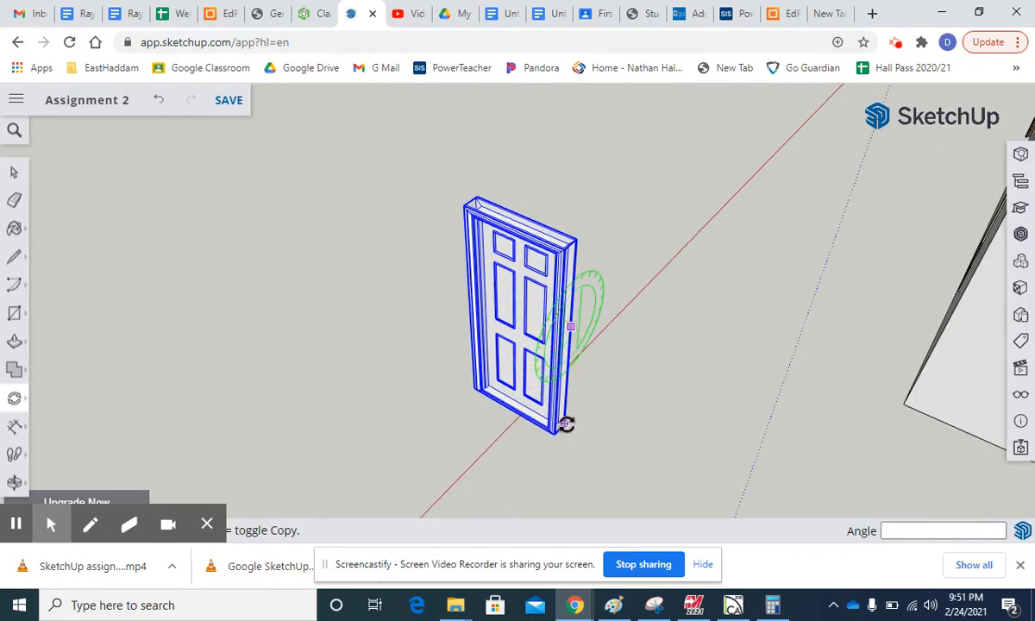
{"action": "scroll", "coordinate": [569, 422], "scroll_direction": "up", "scroll_amount": 5}
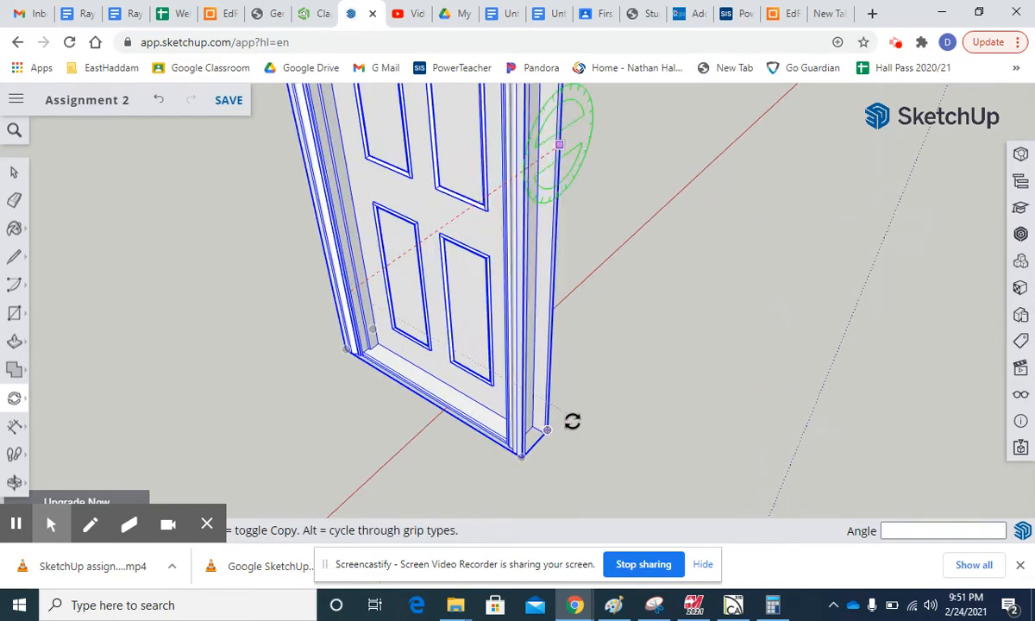
{"action": "left_click", "coordinate": [522, 442]}
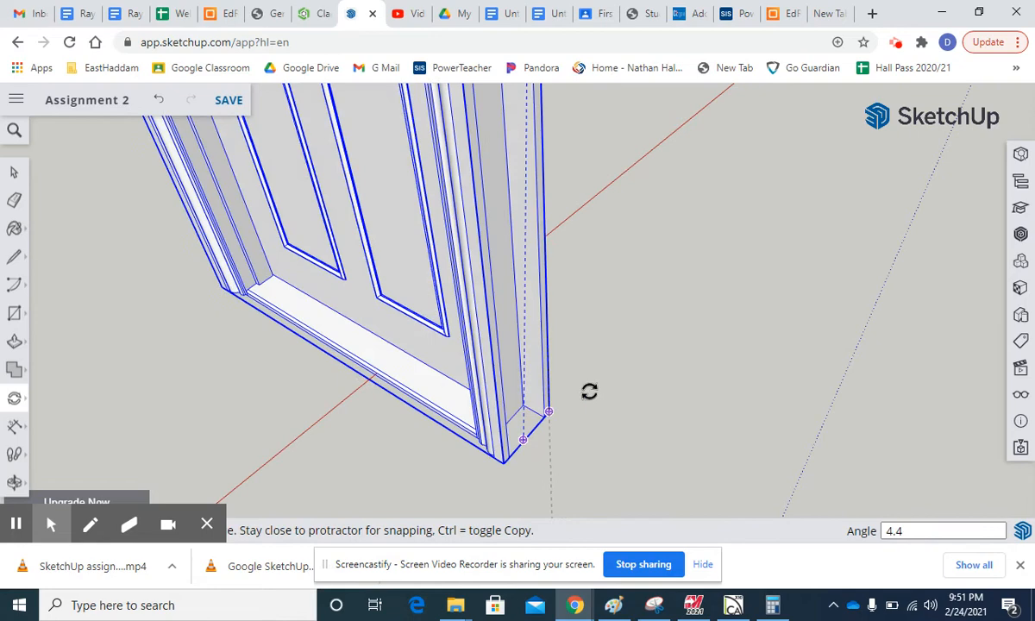
{"action": "scroll", "coordinate": [609, 369], "scroll_direction": "down", "scroll_amount": 3}
{"action": "scroll", "coordinate": [608, 369], "scroll_direction": "down", "scroll_amount": 3}
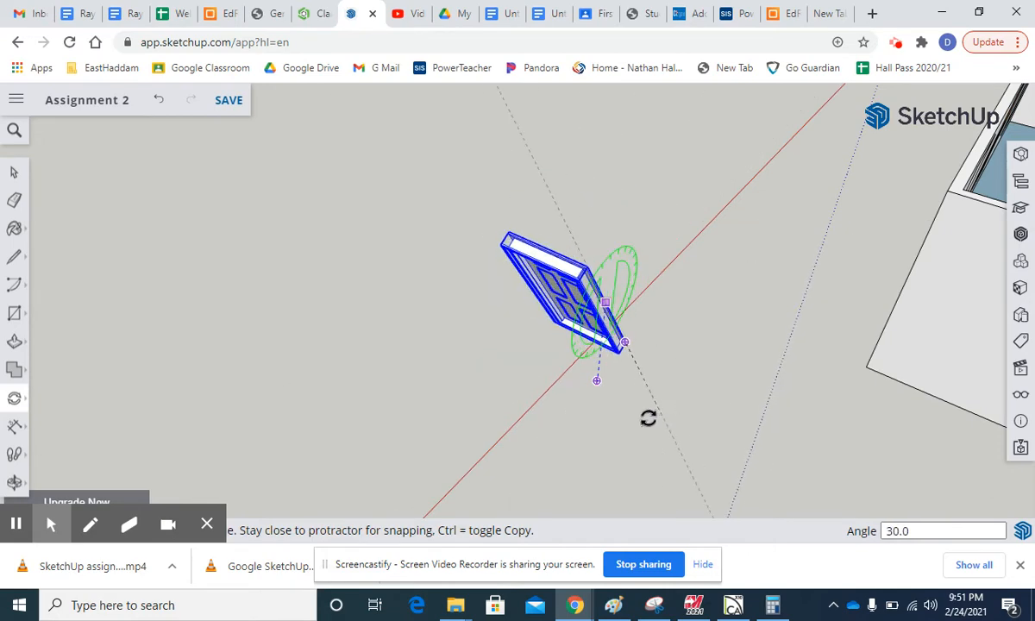
{"action": "left_click", "coordinate": [598, 425]}
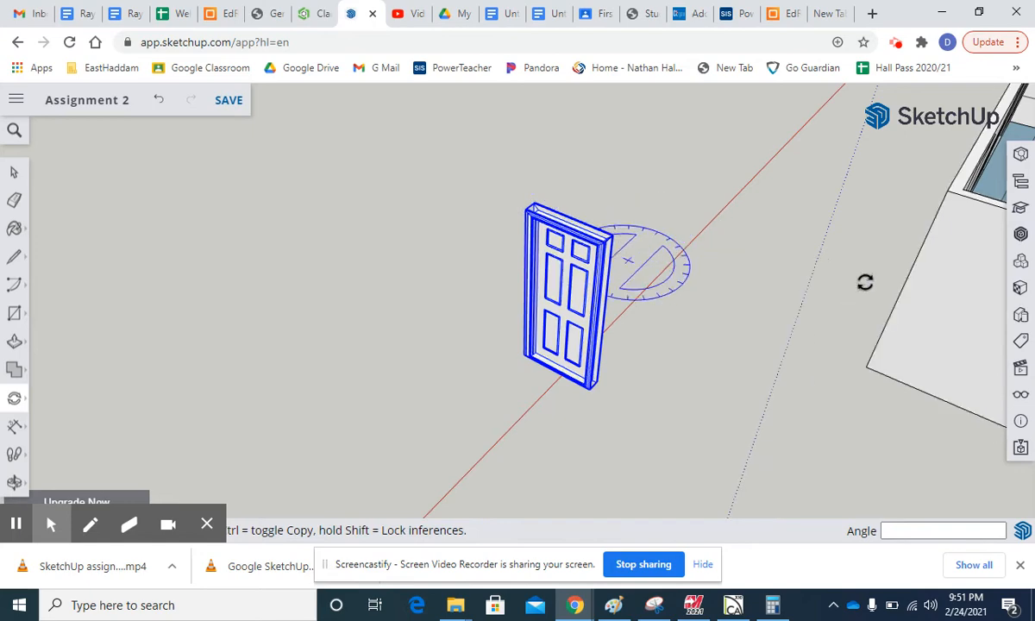
{"action": "scroll", "coordinate": [603, 183], "scroll_direction": "up", "scroll_amount": 4}
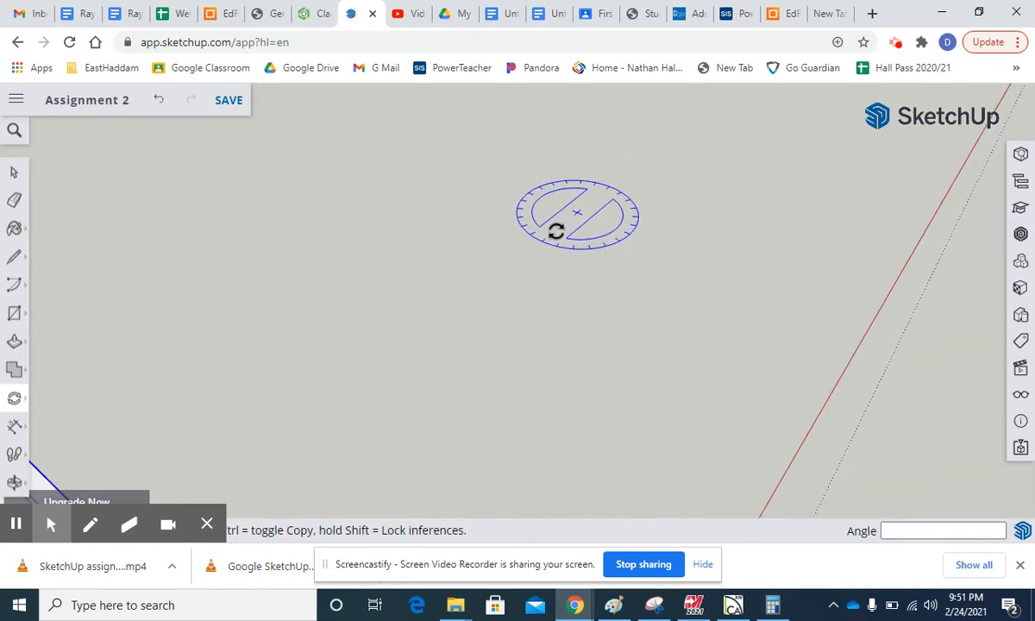
Dimension the width of the door frame's inner top edge between its two end corners, placing the dimension above the frame.
{"action": "scroll", "coordinate": [556, 227], "scroll_direction": "down", "scroll_amount": 2}
{"action": "scroll", "coordinate": [556, 227], "scroll_direction": "down", "scroll_amount": 3}
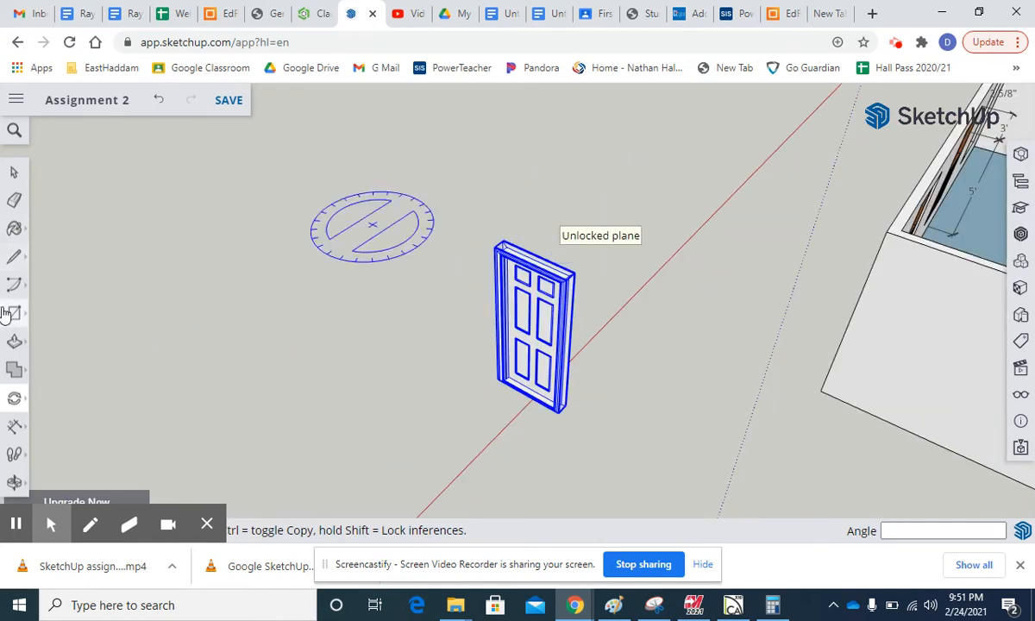
{"action": "left_click", "coordinate": [15, 429]}
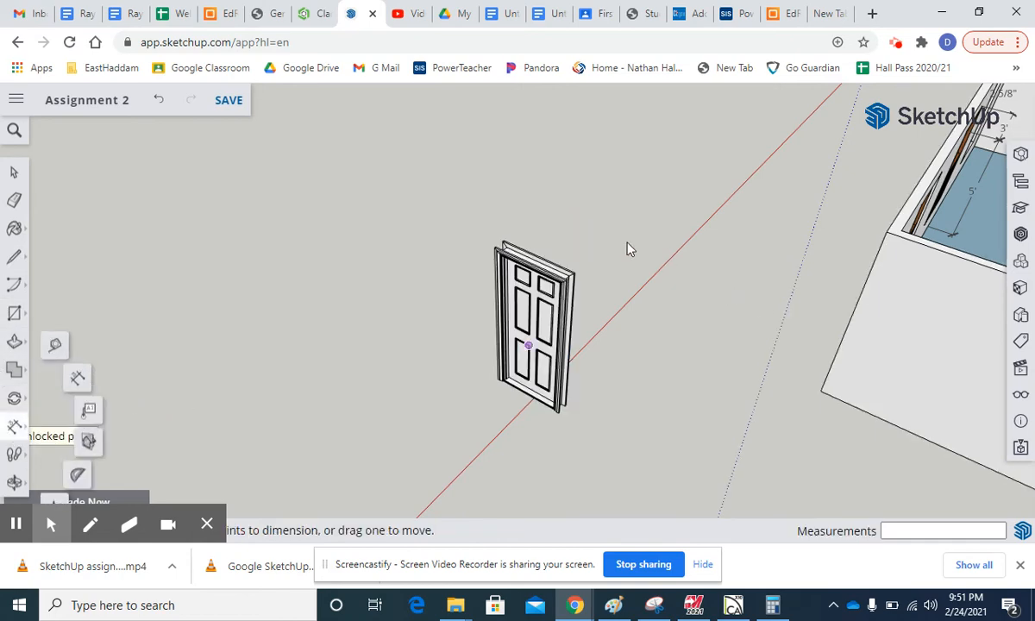
{"action": "scroll", "coordinate": [566, 256], "scroll_direction": "up", "scroll_amount": 2}
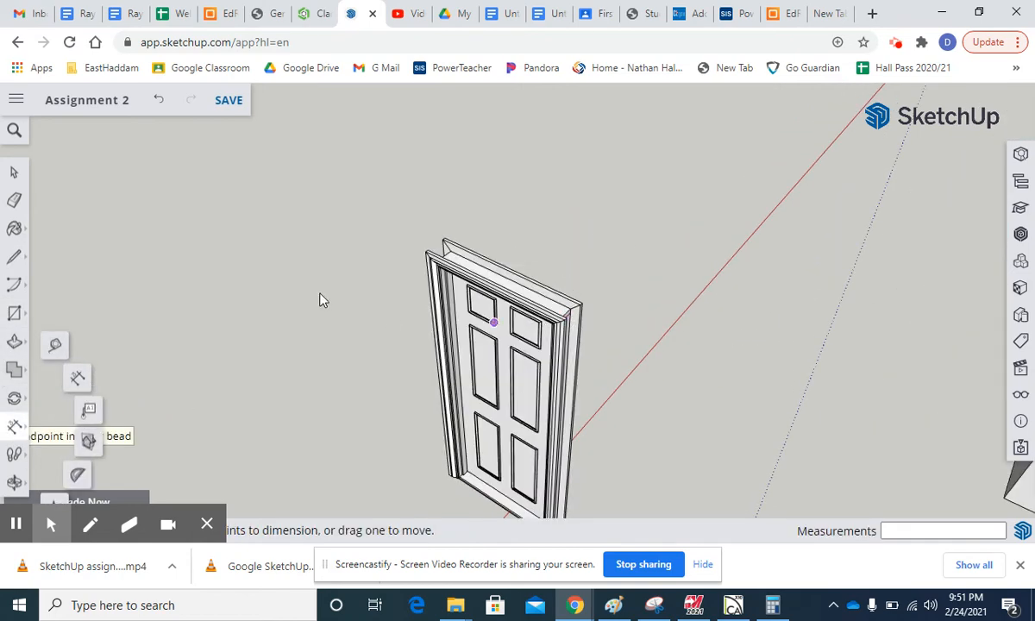
{"action": "scroll", "coordinate": [388, 276], "scroll_direction": "down", "scroll_amount": 1}
{"action": "scroll", "coordinate": [418, 268], "scroll_direction": "up", "scroll_amount": 4}
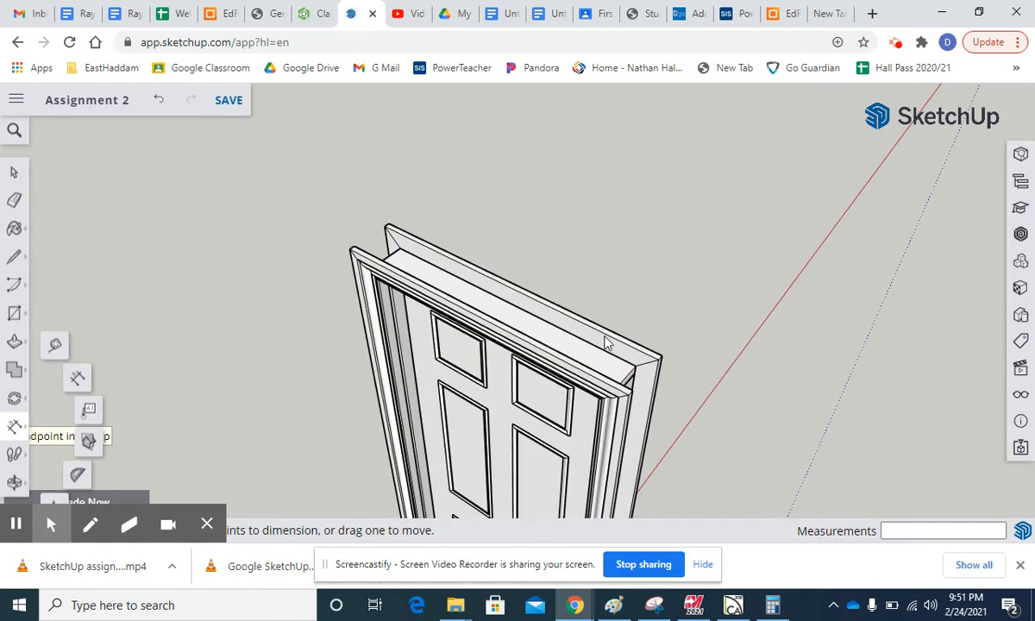
{"action": "left_click", "coordinate": [400, 249]}
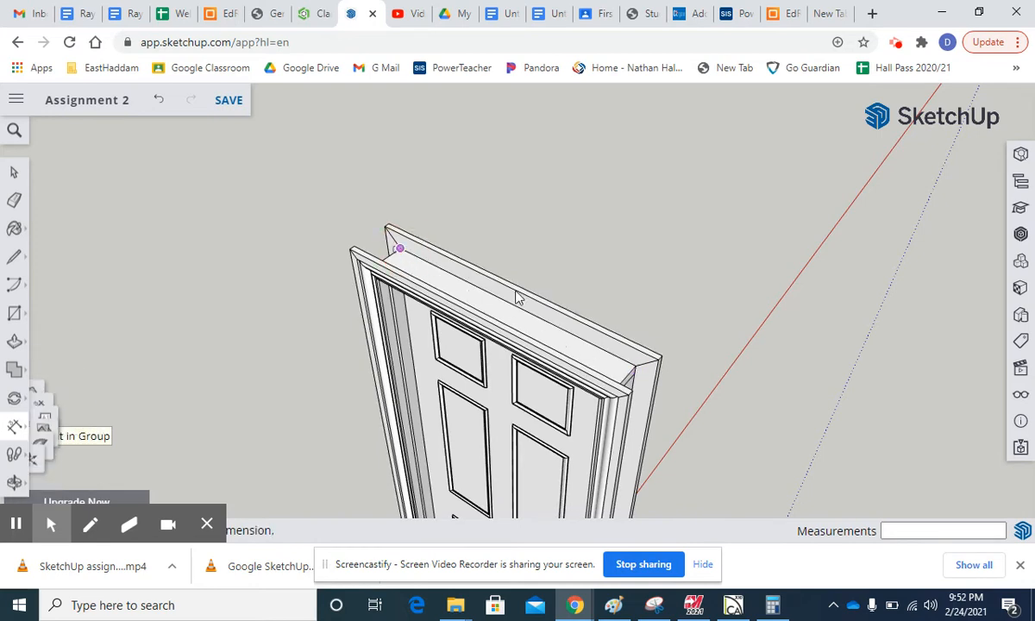
{"action": "left_click", "coordinate": [635, 372]}
{"action": "scroll", "coordinate": [634, 372], "scroll_direction": "up", "scroll_amount": 5}
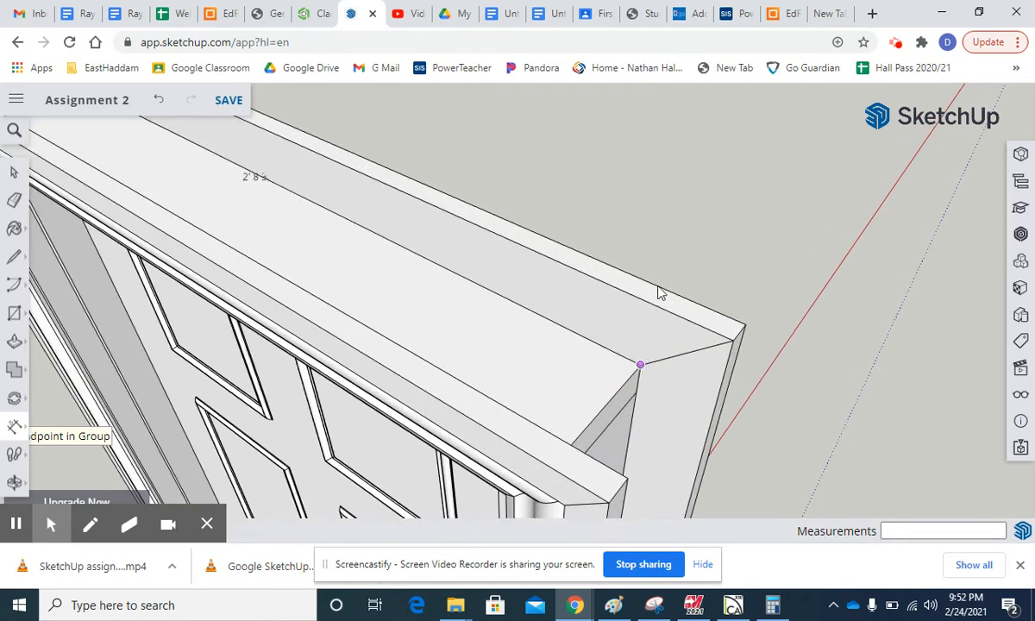
{"action": "left_click", "coordinate": [658, 184]}
Dimension the height of the door frame's inner side edge from top corner to bottom corner, placing the dimension beside the frame.
{"action": "scroll", "coordinate": [668, 202], "scroll_direction": "down", "scroll_amount": 5}
{"action": "scroll", "coordinate": [675, 216], "scroll_direction": "down", "scroll_amount": 5}
{"action": "scroll", "coordinate": [675, 215], "scroll_direction": "up", "scroll_amount": 6}
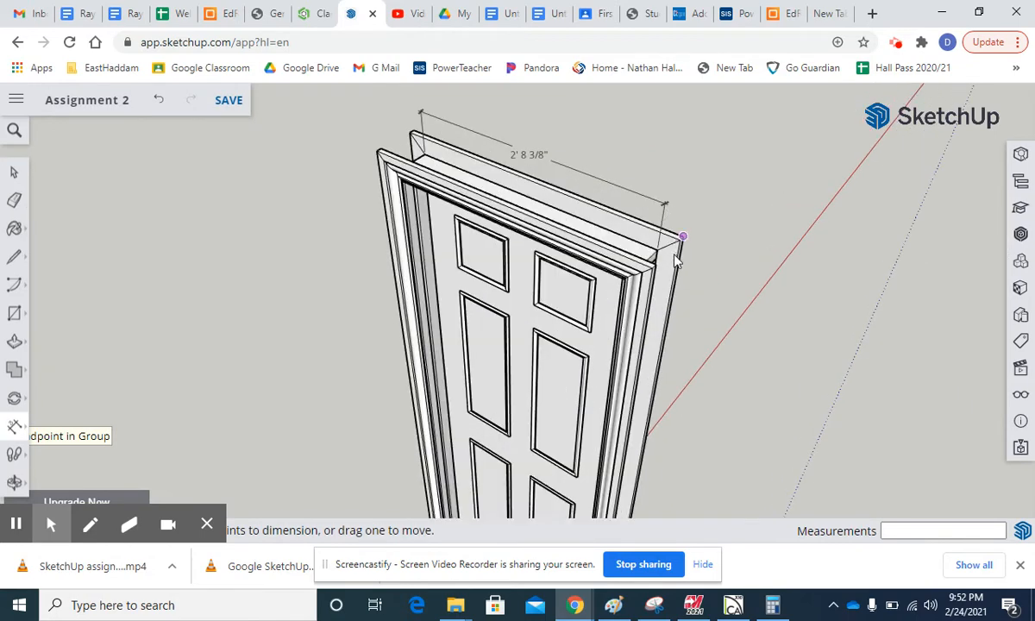
{"action": "scroll", "coordinate": [657, 262], "scroll_direction": "up", "scroll_amount": 2}
{"action": "left_click", "coordinate": [657, 248]}
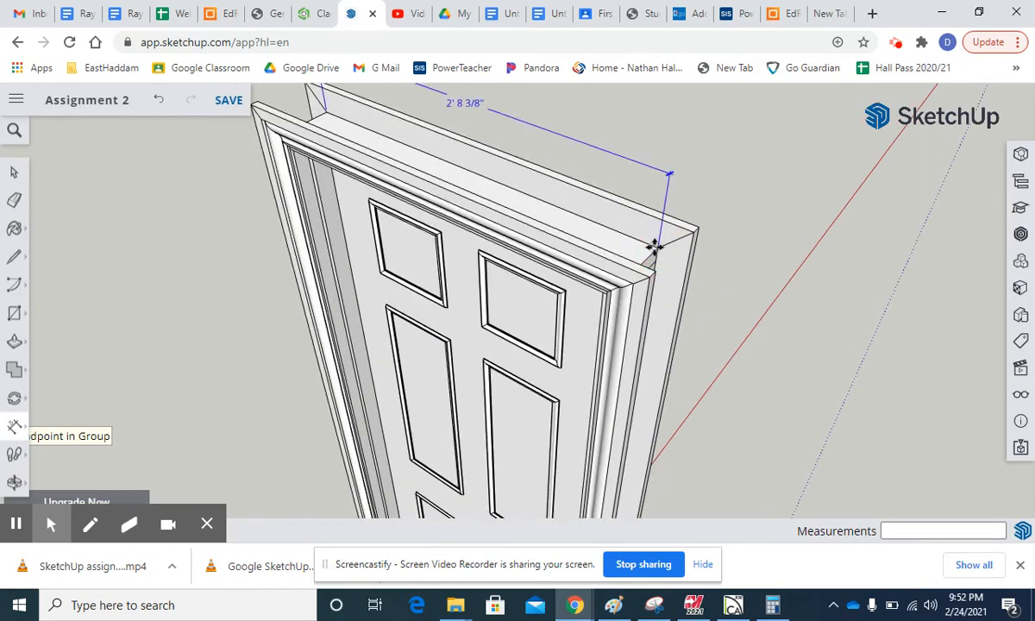
{"action": "left_click", "coordinate": [668, 198]}
{"action": "mouse_move", "coordinate": [644, 317]}
{"action": "middle_mouse_down"}
{"action": "mouse_move", "coordinate": [469, 279]}
{"action": "mouse_move", "coordinate": [432, 231]}
{"action": "mouse_move", "coordinate": [303, 169]}
{"action": "middle_mouse_up"}
{"action": "left_click", "coordinate": [506, 241]}
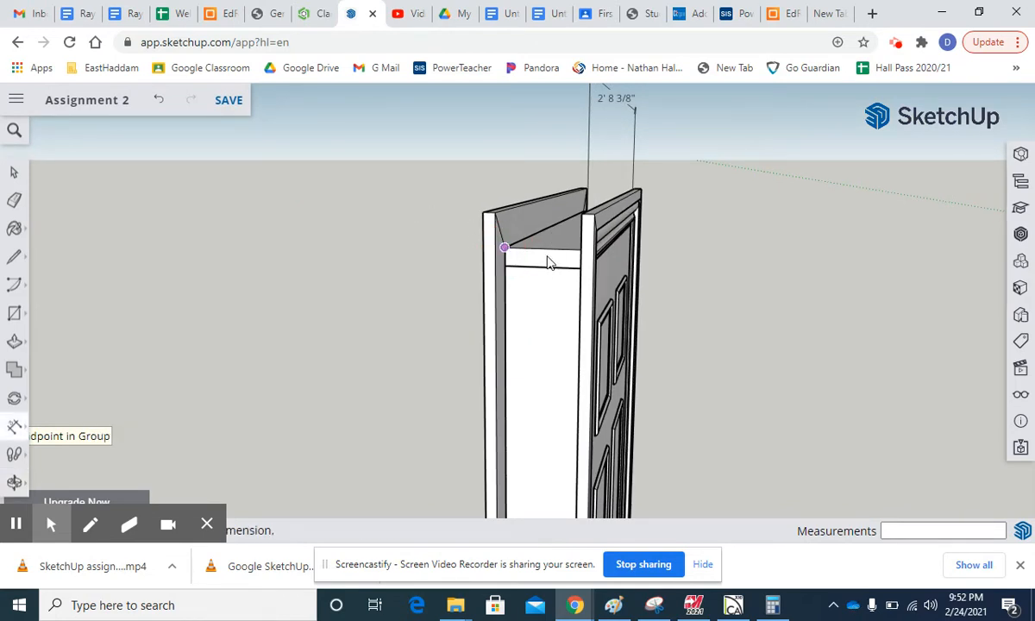
{"action": "scroll", "coordinate": [547, 263], "scroll_direction": "down", "scroll_amount": 5}
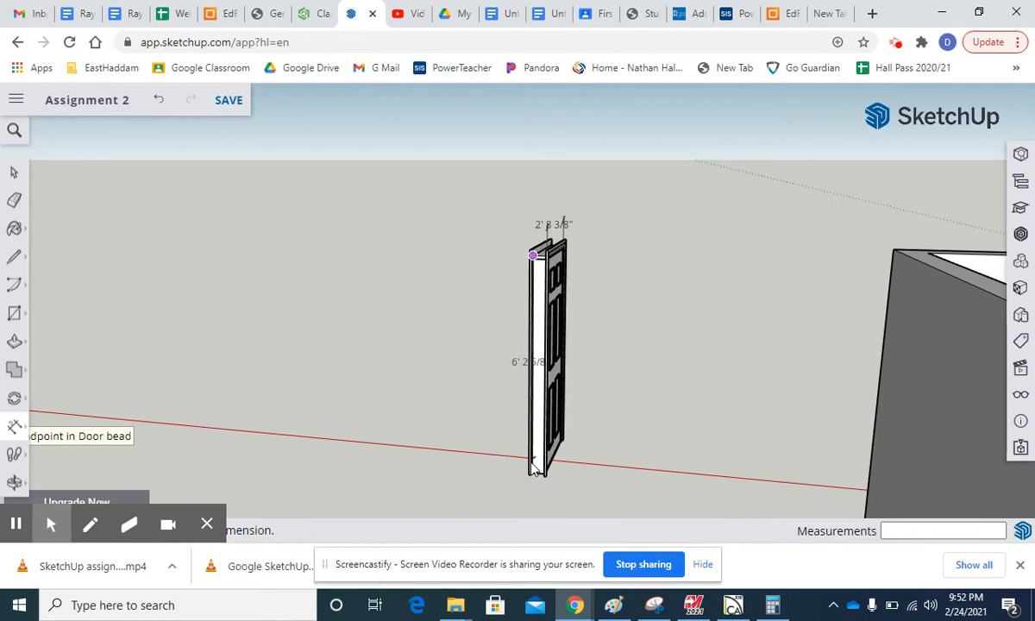
{"action": "scroll", "coordinate": [533, 468], "scroll_direction": "up", "scroll_amount": 6}
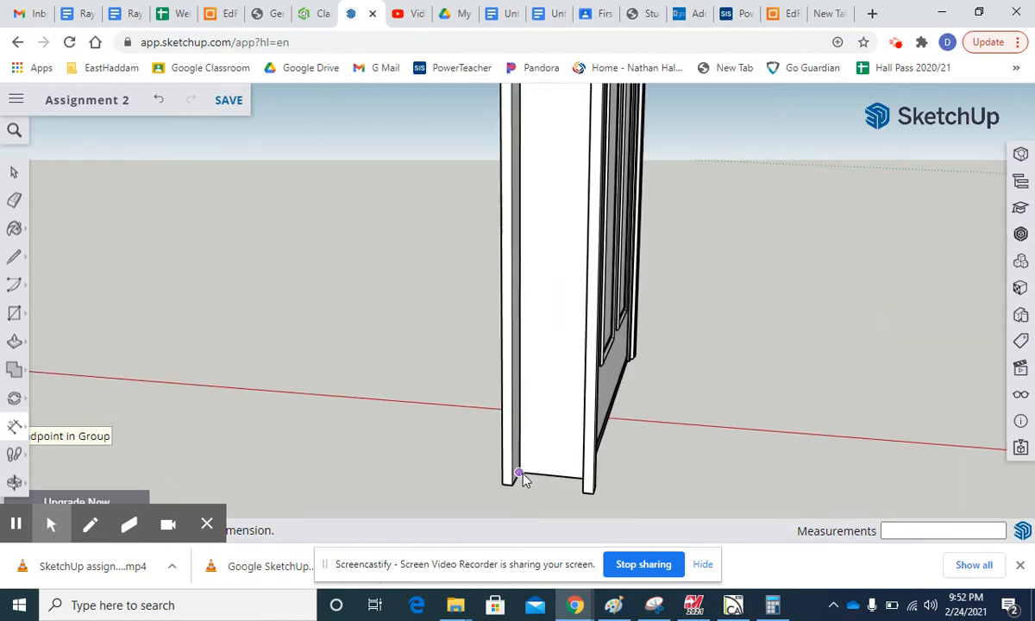
{"action": "left_click", "coordinate": [520, 474]}
{"action": "left_click", "coordinate": [403, 417]}
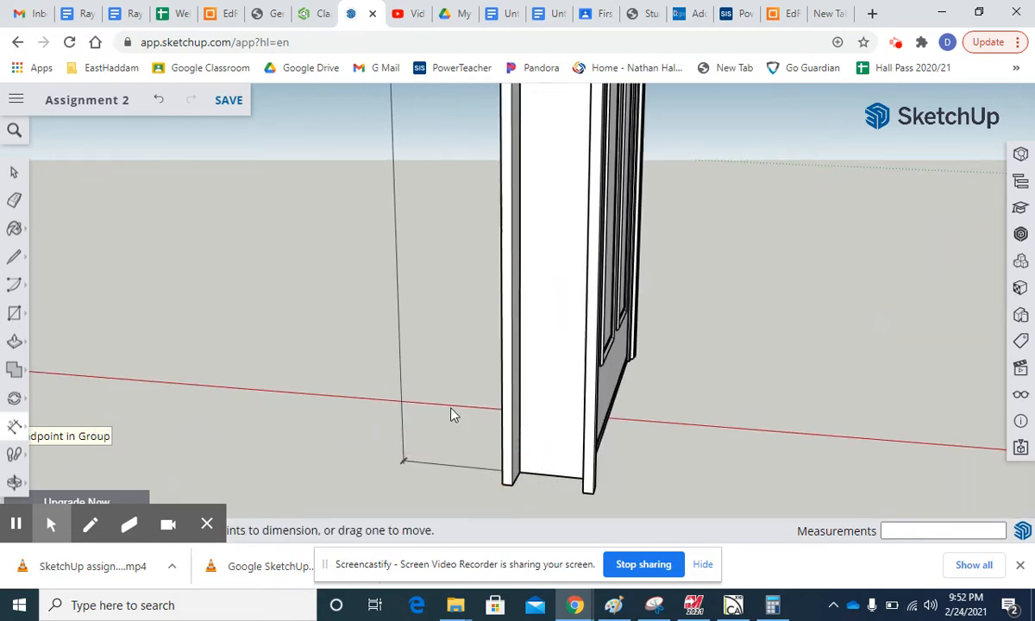
Draw a 5' by 5' guide rectangle on the outer wall face, starting at the wall's bottom corner nearest the door.
{"action": "scroll", "coordinate": [454, 414], "scroll_direction": "down", "scroll_amount": 5}
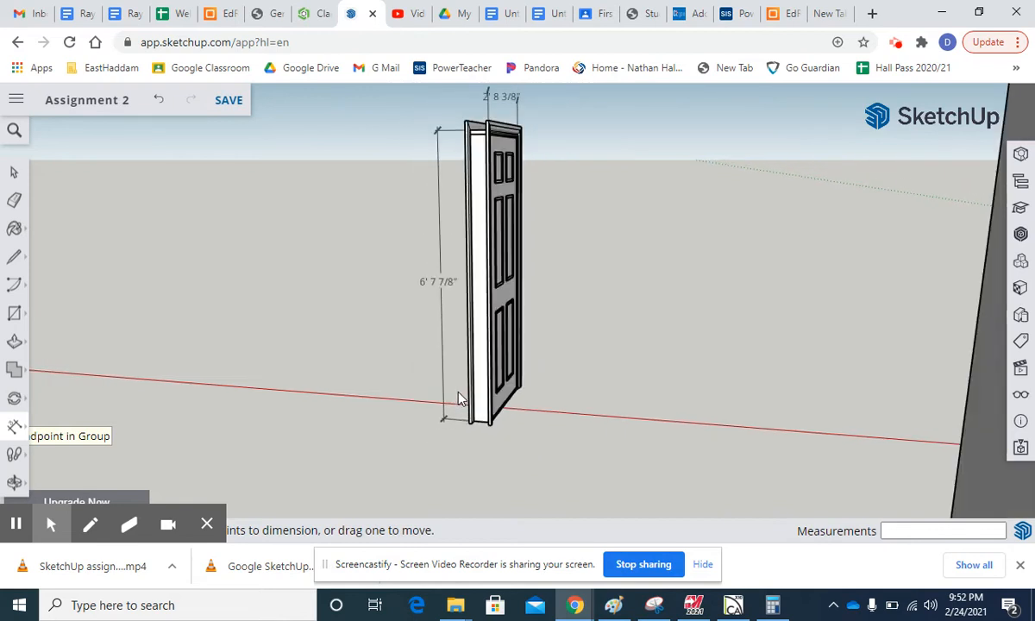
{"action": "scroll", "coordinate": [458, 402], "scroll_direction": "down", "scroll_amount": 3}
{"action": "scroll", "coordinate": [528, 347], "scroll_direction": "down", "scroll_amount": 4}
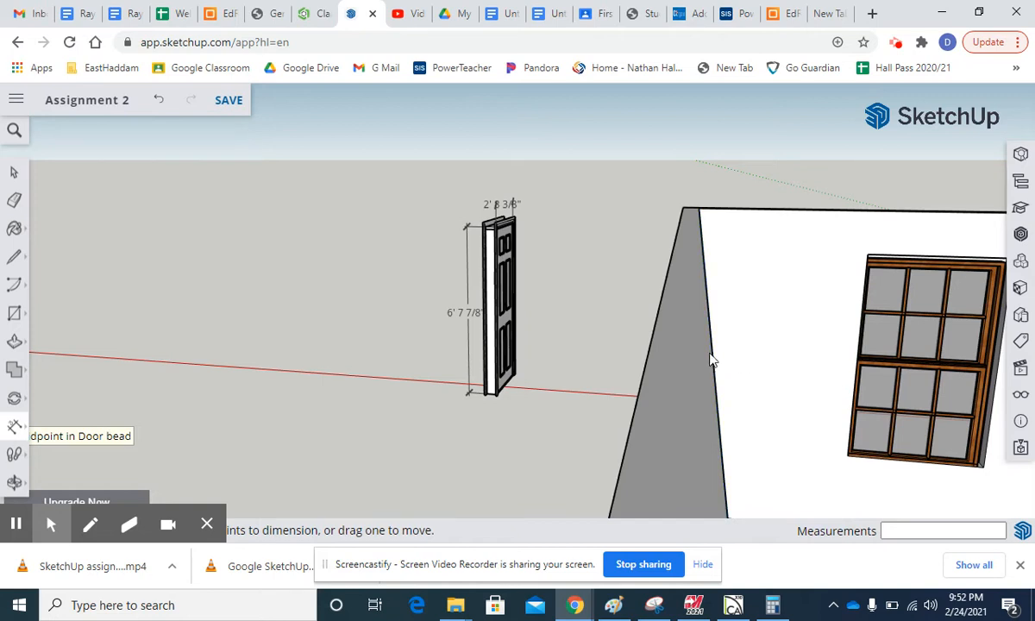
{"action": "left_click", "coordinate": [15, 481]}
{"action": "left_click_drag", "start_coordinate": [388, 440], "coordinate": [674, 390]}
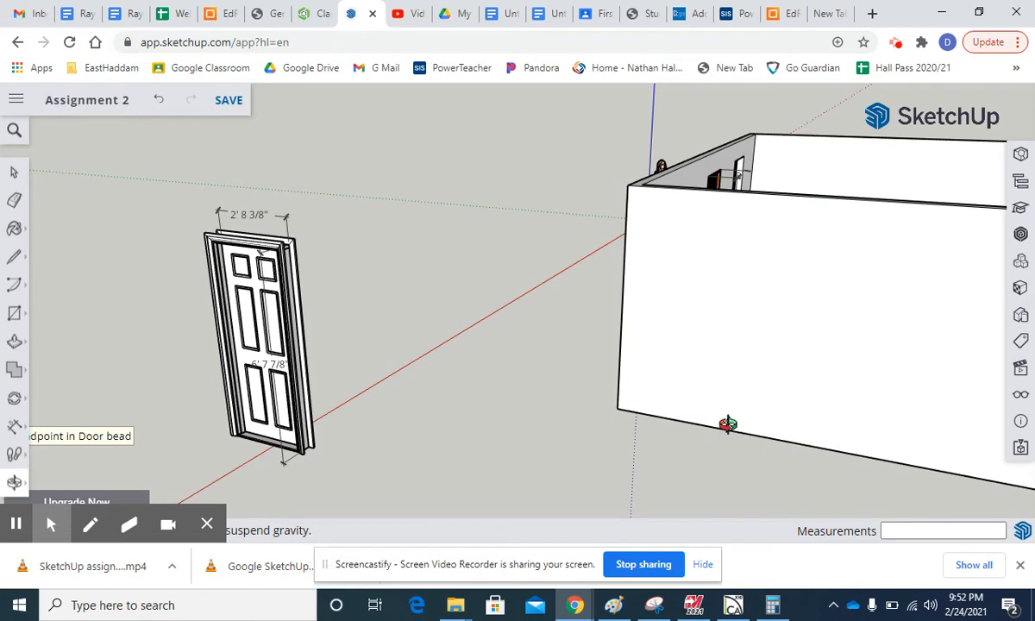
{"action": "left_click", "coordinate": [14, 316]}
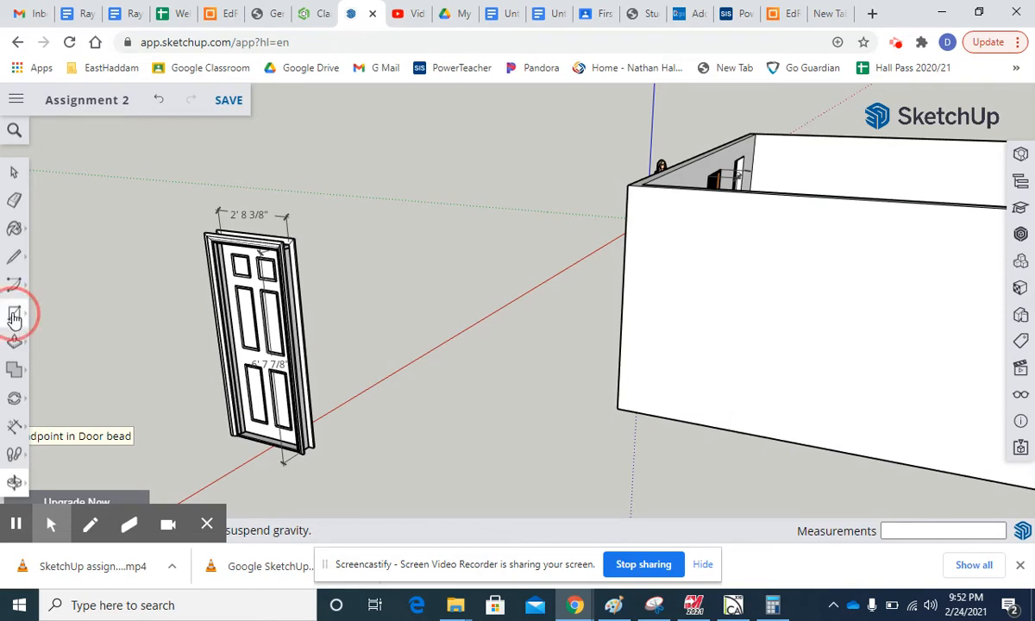
{"action": "left_click", "coordinate": [617, 408]}
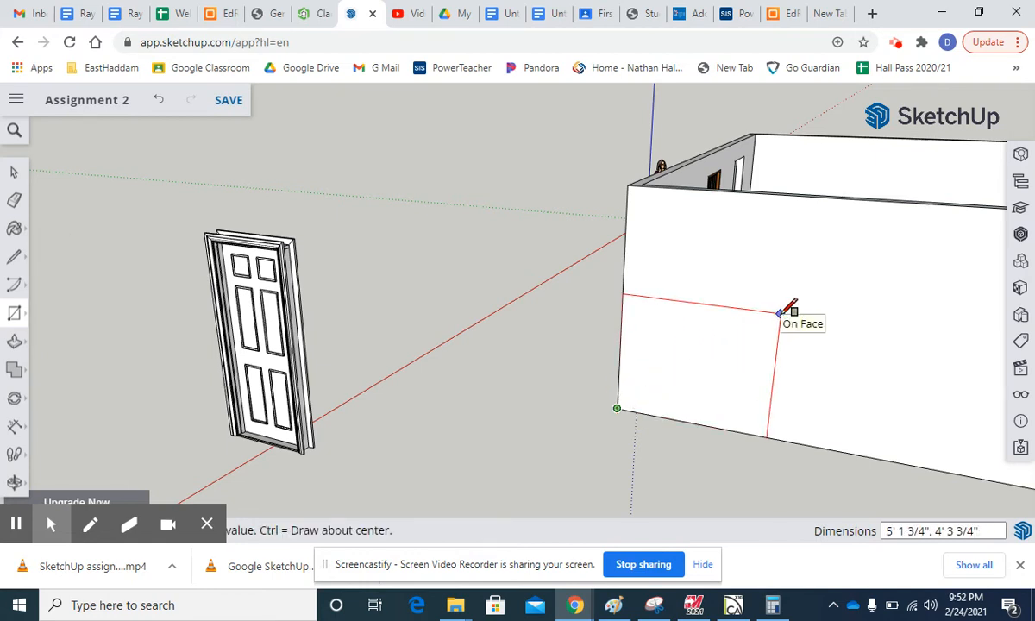
{"action": "left_click", "coordinate": [789, 307]}
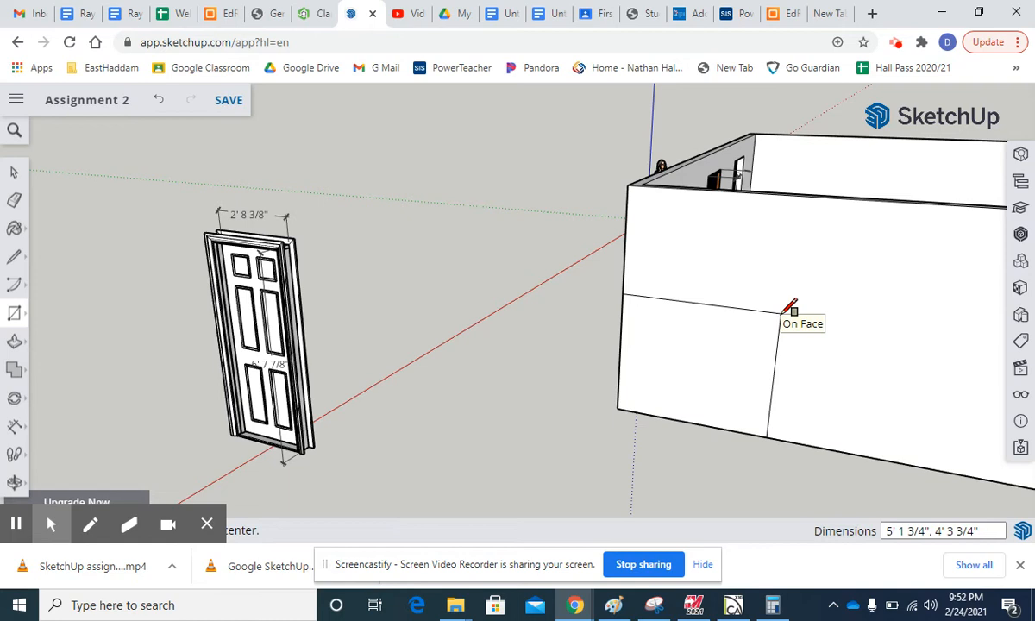
{"action": "type", "text": "5', 5"}
{"action": "key", "text": "Return"}
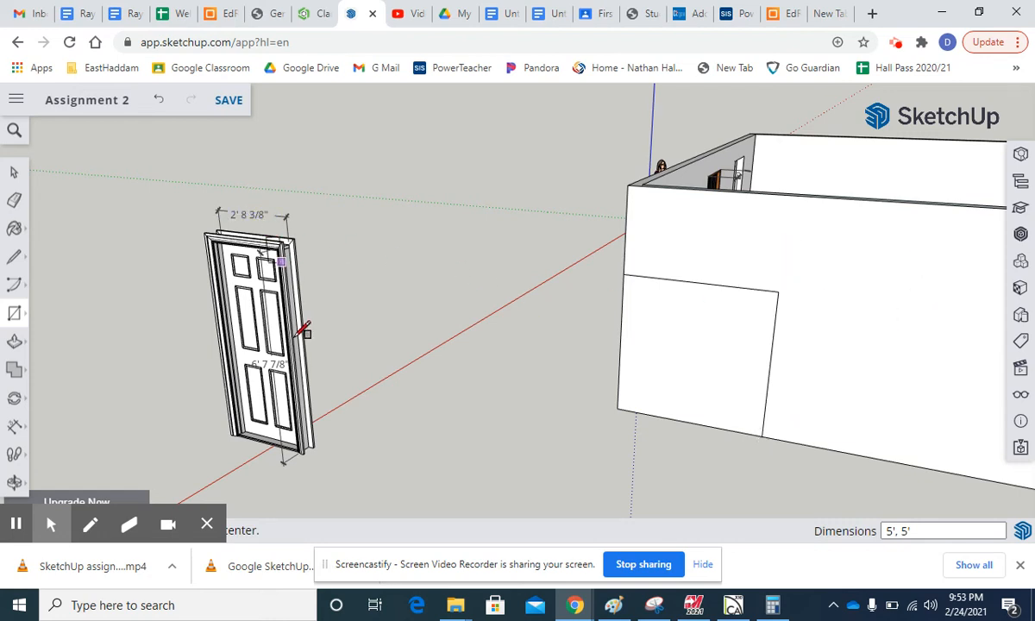
Try drawing a door-opening rectangle 6' 7 7/8" high from the guide square's lower inner corner, and undo it.
{"action": "left_click", "coordinate": [761, 437]}
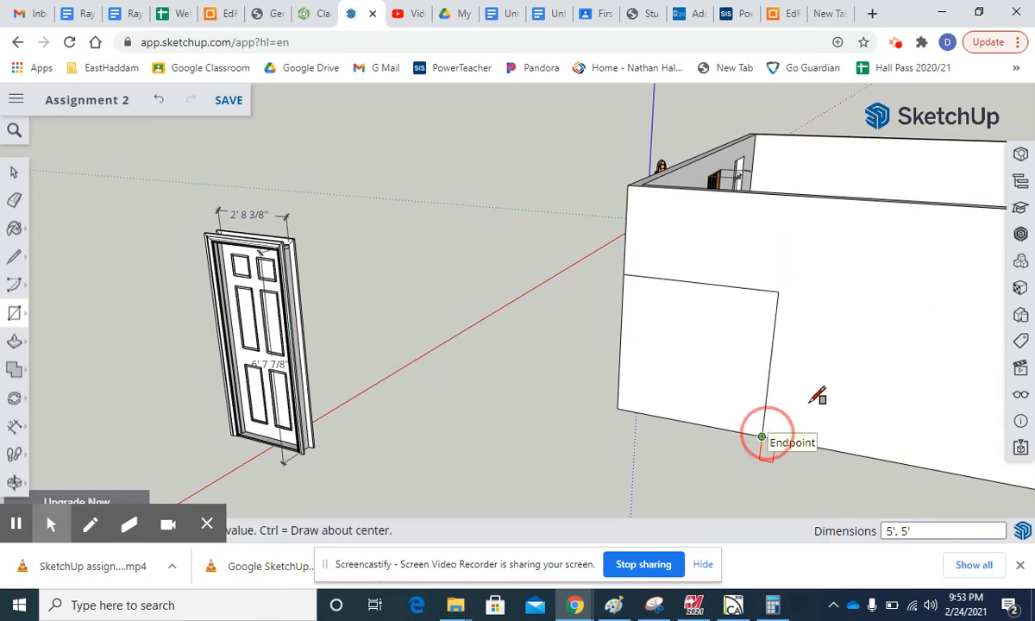
{"action": "left_click", "coordinate": [868, 253]}
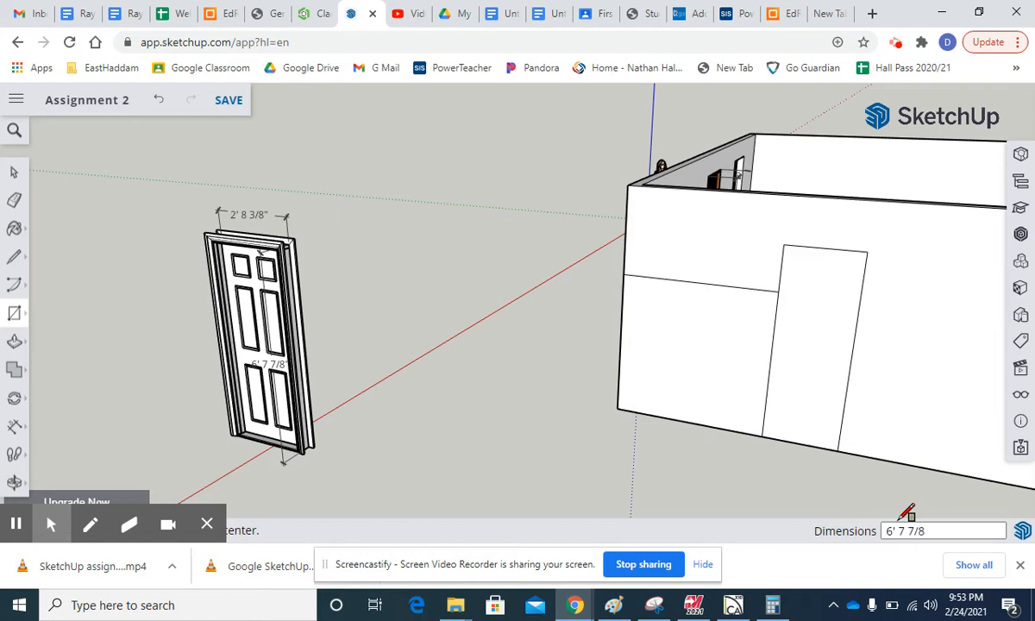
{"action": "key", "text": "Return"}
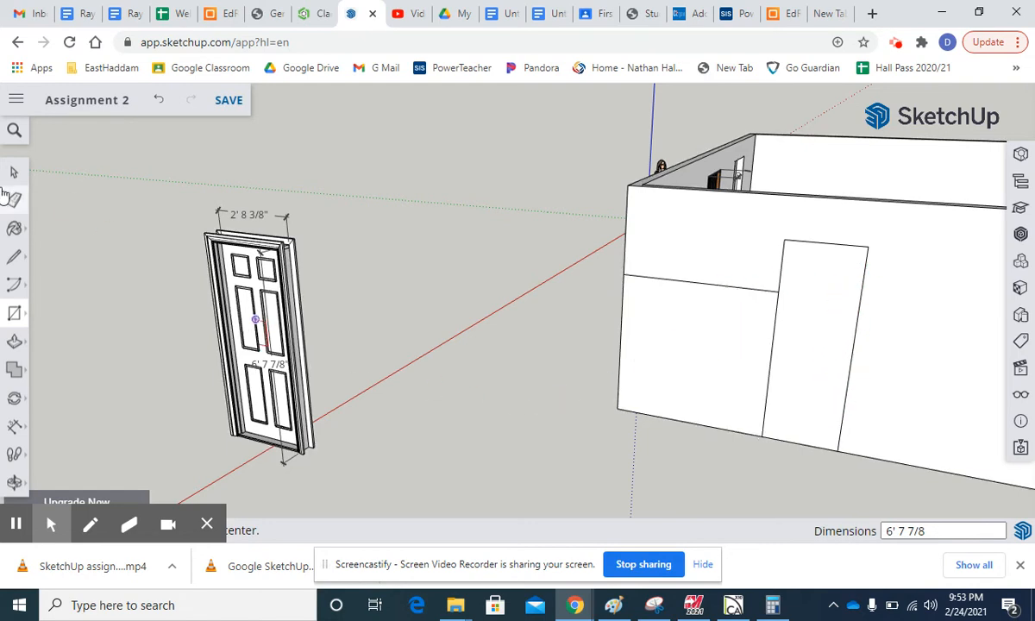
{"action": "left_click", "coordinate": [16, 317]}
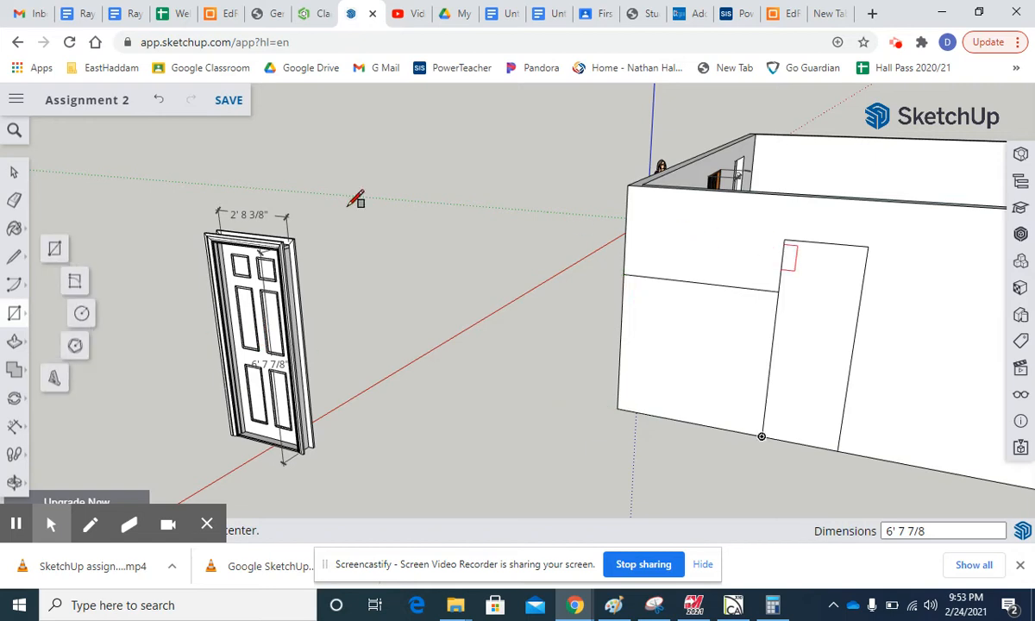
{"action": "left_click", "coordinate": [158, 100]}
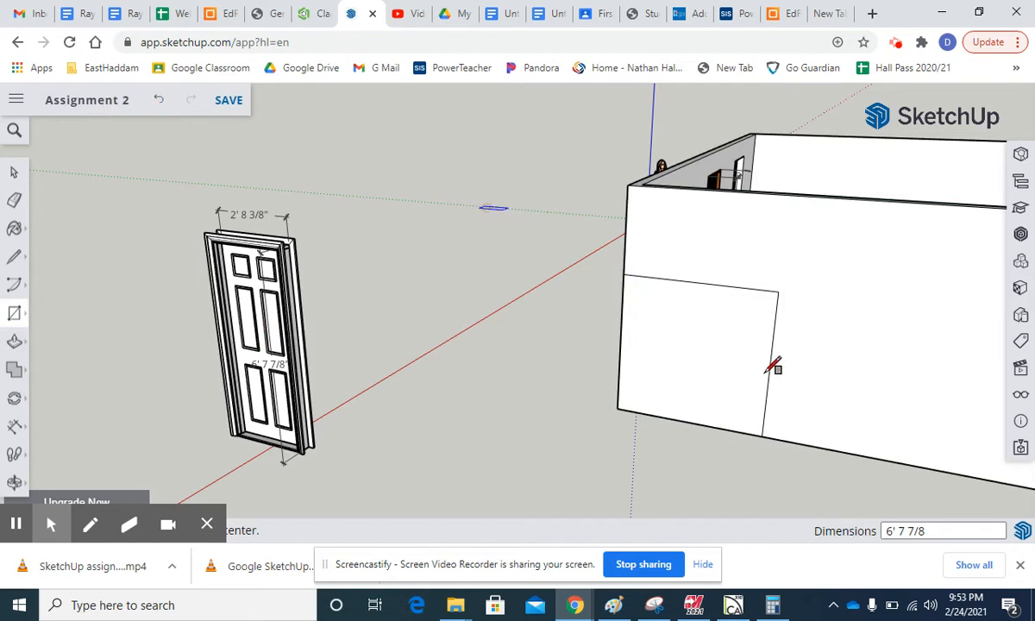
Draw a door-opening rectangle 6' 7 7/8" high and 2' 8 3/8" wide on the wall from the guide square's lower inner corner.
{"action": "left_click", "coordinate": [761, 437]}
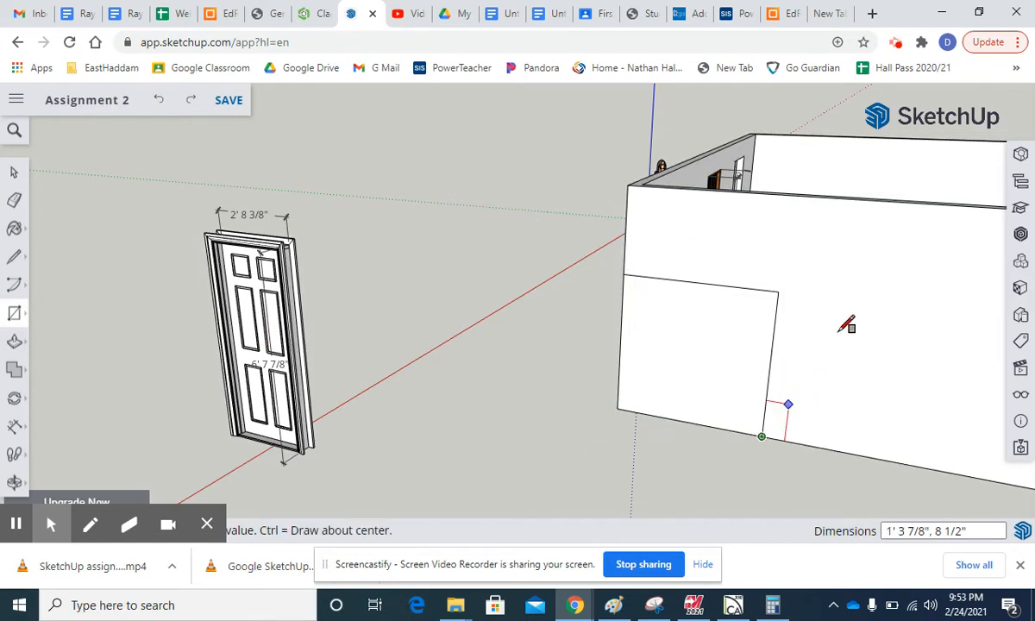
{"action": "left_click", "coordinate": [880, 260]}
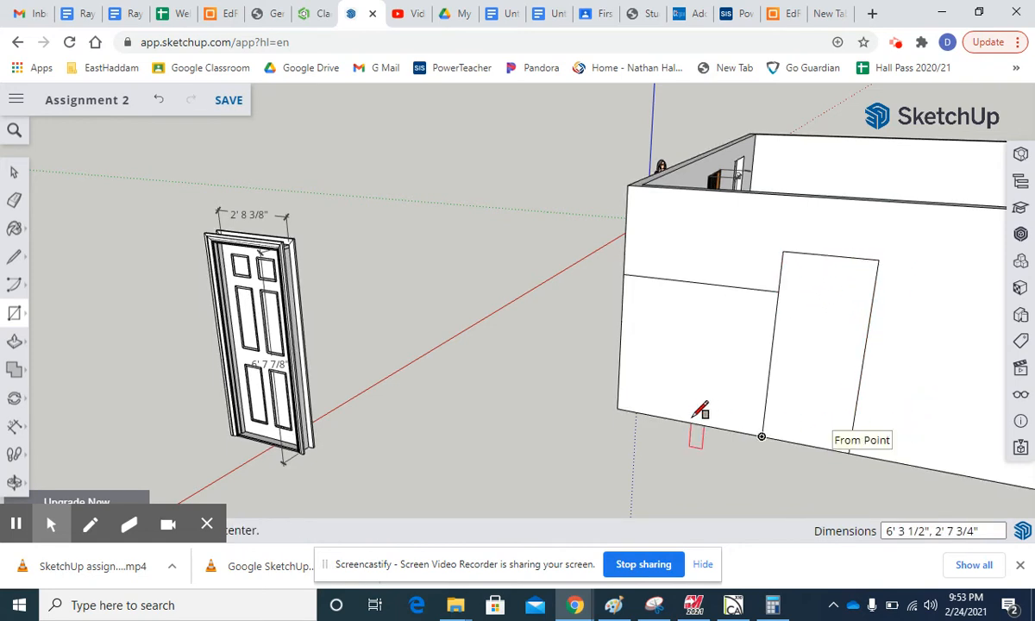
{"action": "type", "text": "6"}
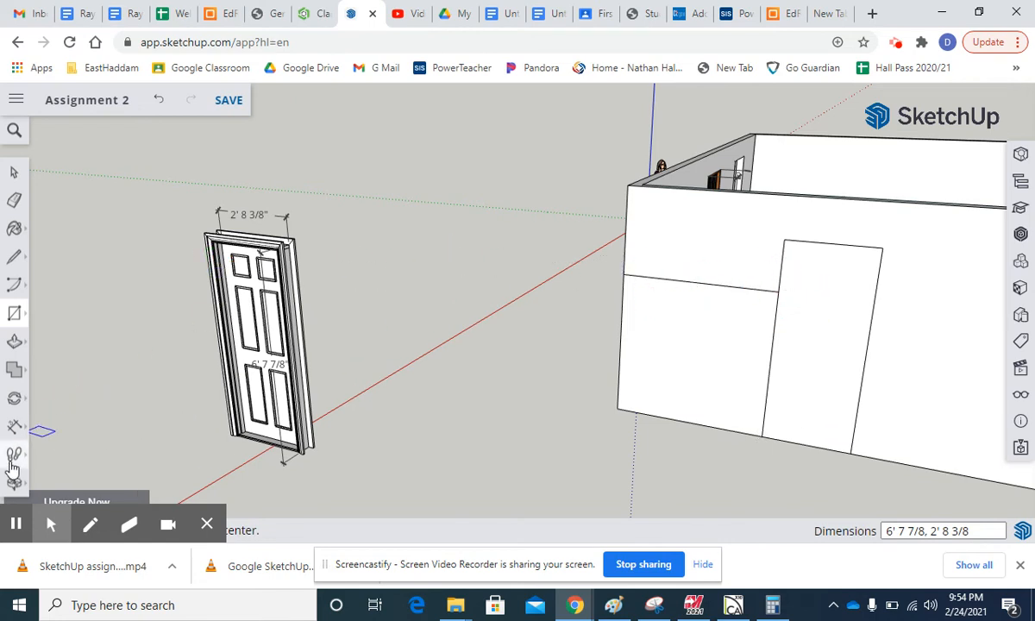
Push the door-opening rectangle 4 9/16" inward through the wall with Push/Pull to cut the opening.
{"action": "left_click", "coordinate": [14, 341]}
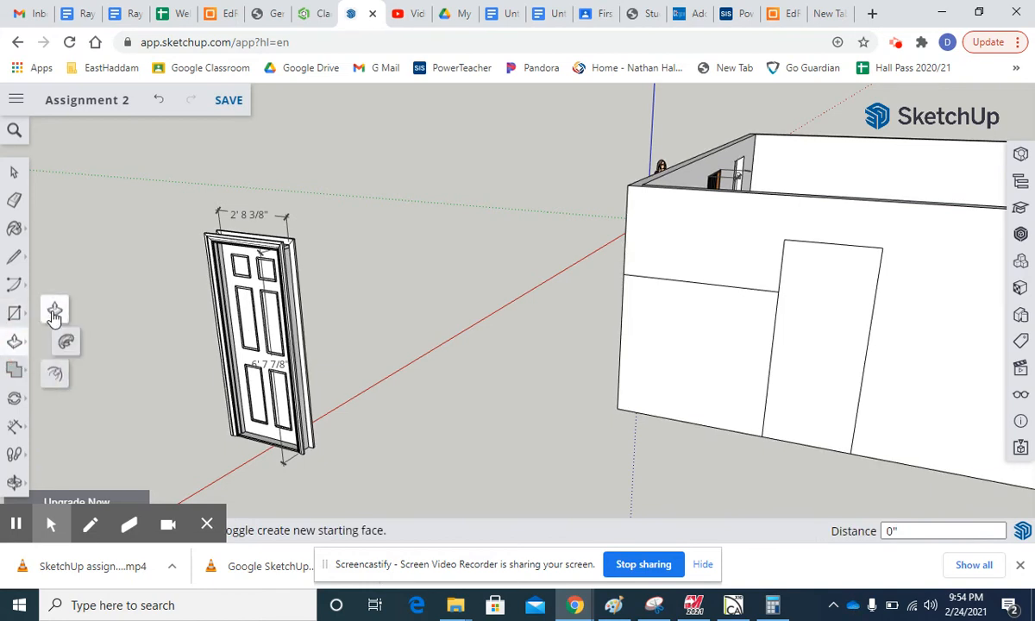
{"action": "left_click", "coordinate": [54, 309]}
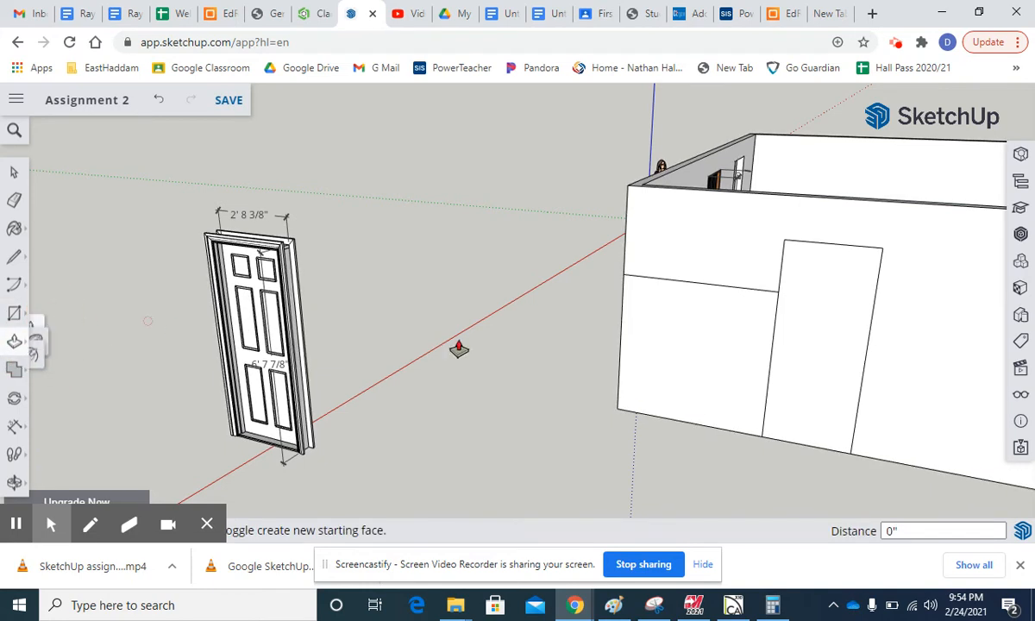
{"action": "left_click", "coordinate": [816, 362]}
{"action": "mouse_move", "coordinate": [819, 355]}
{"action": "left_mouse_down"}
{"action": "mouse_move", "coordinate": [831, 304]}
{"action": "mouse_move", "coordinate": [825, 362]}
{"action": "mouse_move", "coordinate": [802, 395]}
{"action": "mouse_move", "coordinate": [820, 330]}
{"action": "mouse_move", "coordinate": [826, 337]}
{"action": "left_mouse_up"}
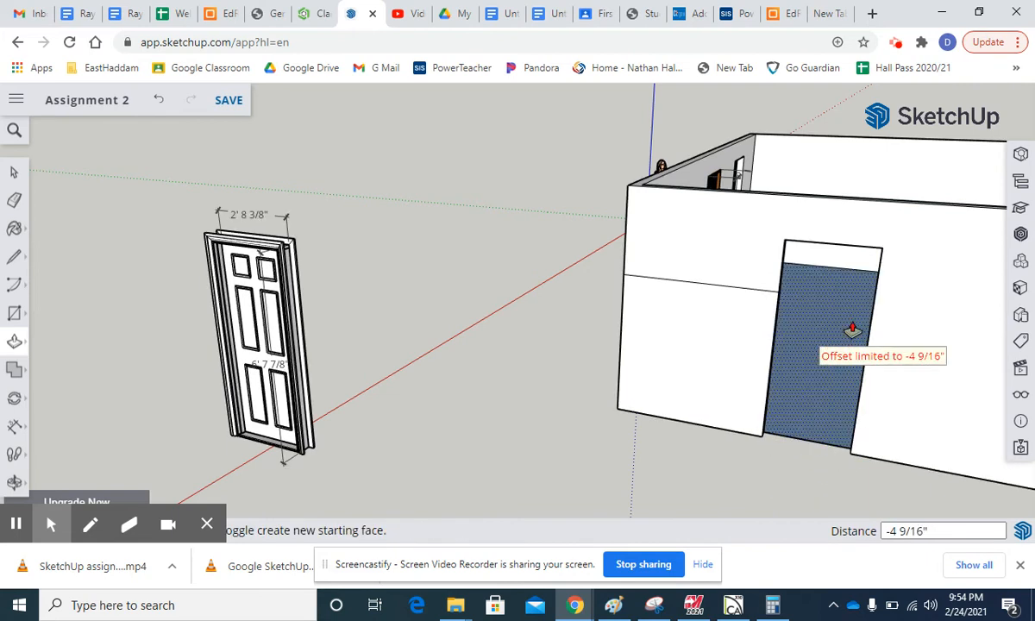
Erase the leftover top line of the 5' guide square from the wall beside the door opening.
{"action": "scroll", "coordinate": [690, 406], "scroll_direction": "up", "scroll_amount": 3}
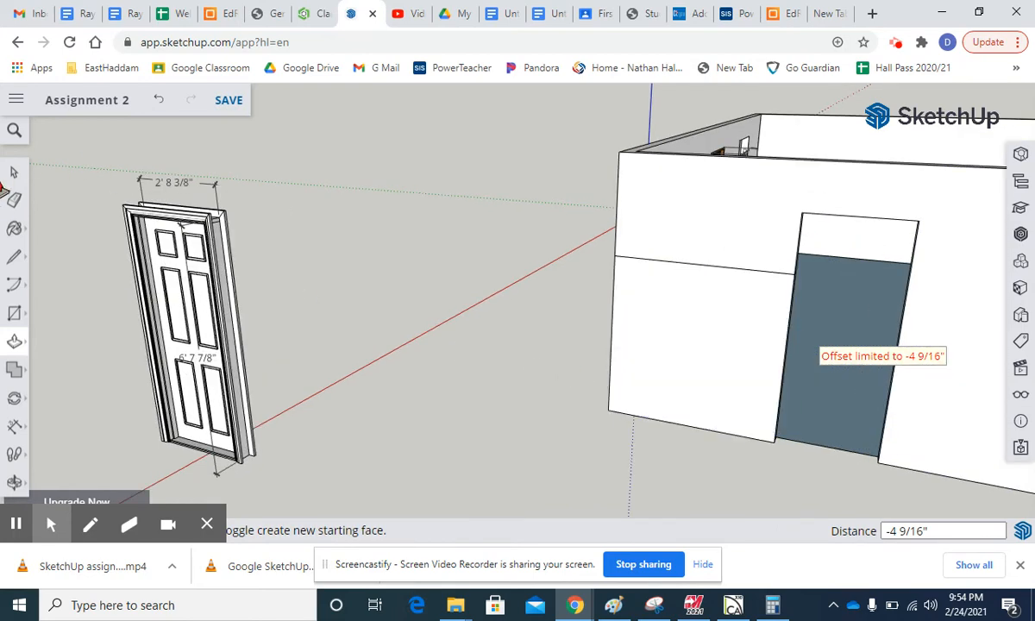
{"action": "left_click", "coordinate": [13, 200]}
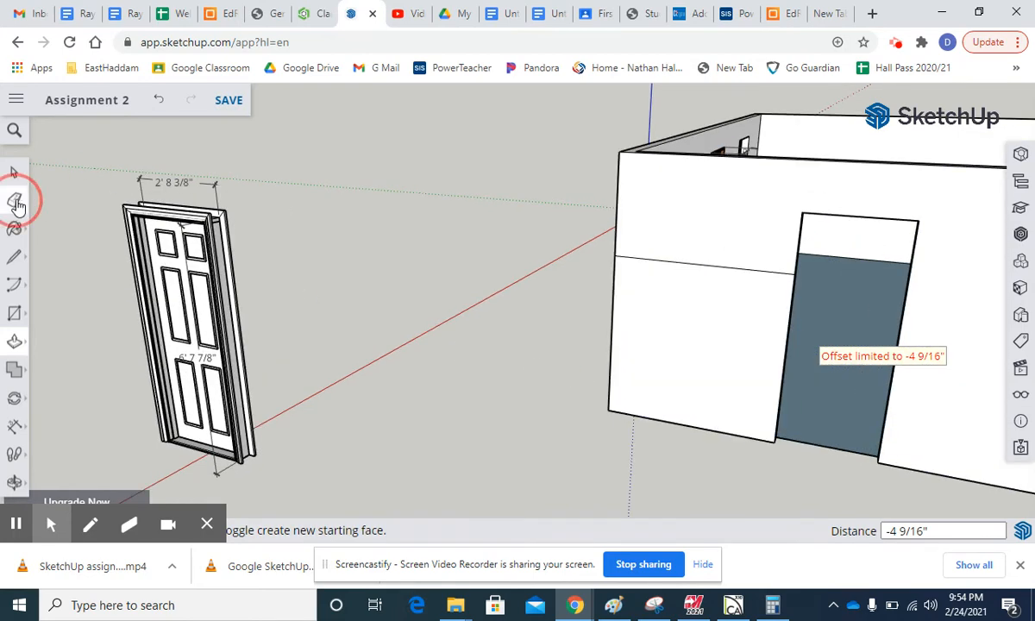
{"action": "left_click", "coordinate": [716, 266]}
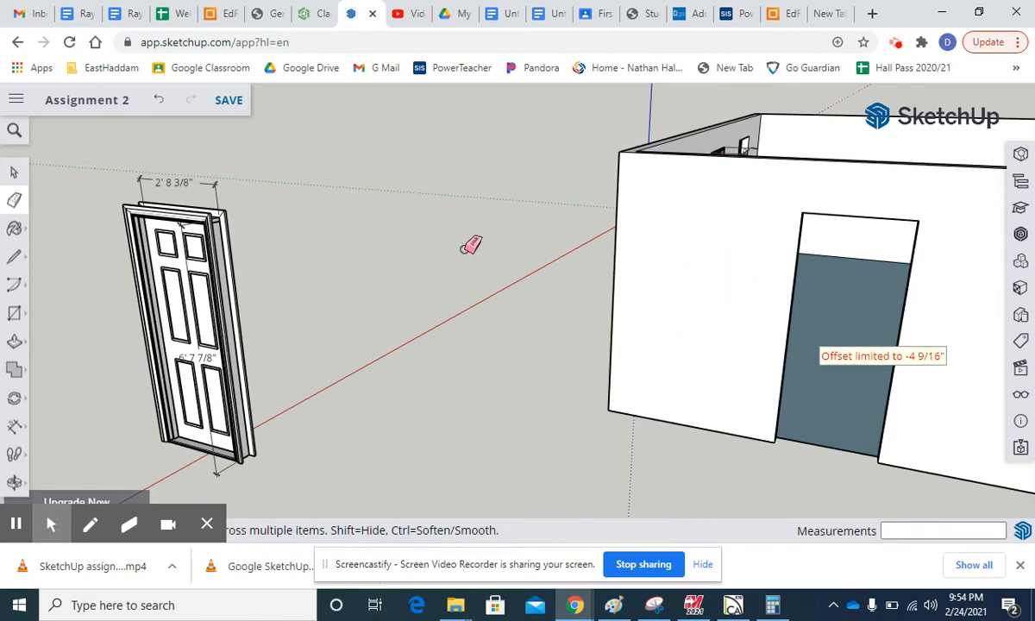
{"action": "left_click", "coordinate": [17, 172]}
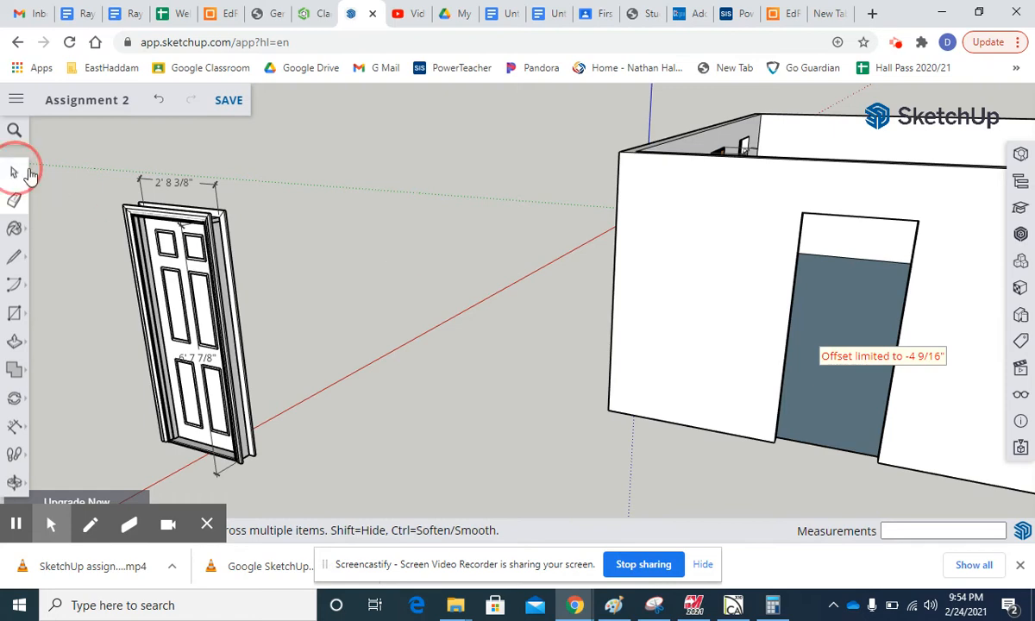
{"action": "scroll", "coordinate": [578, 246], "scroll_direction": "down", "scroll_amount": 5}
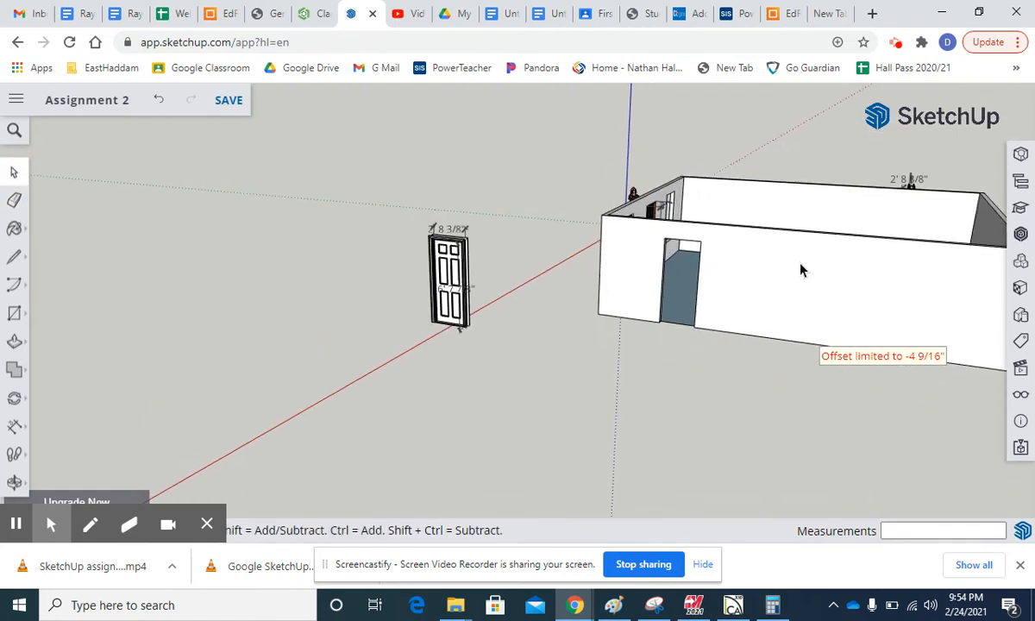
Decline overwriting the newer version of the model stored in the account.
{"action": "scroll", "coordinate": [696, 248], "scroll_direction": "up", "scroll_amount": 4}
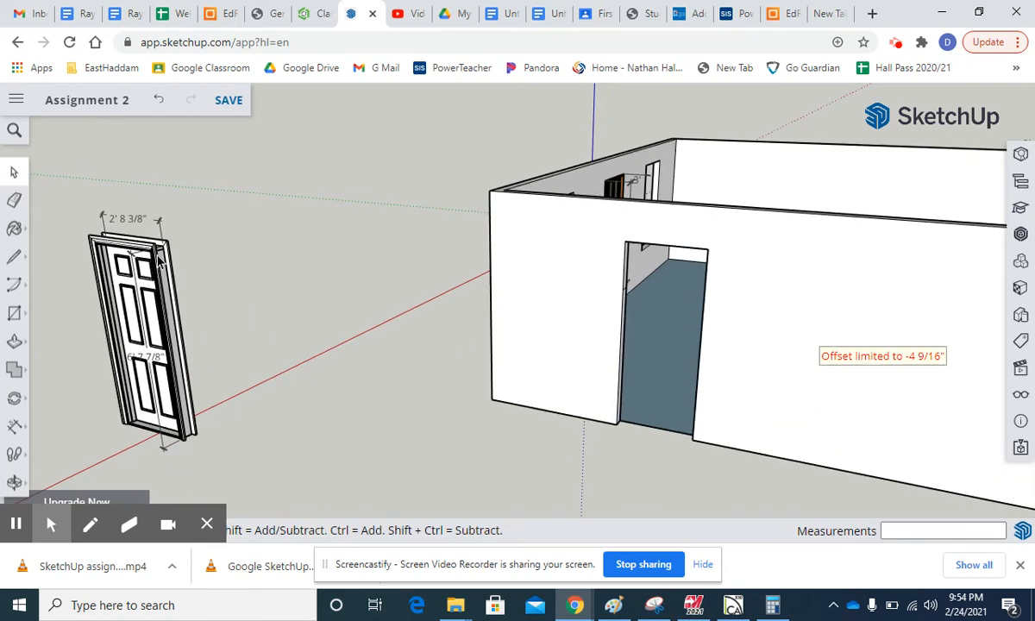
{"action": "left_click", "coordinate": [15, 482]}
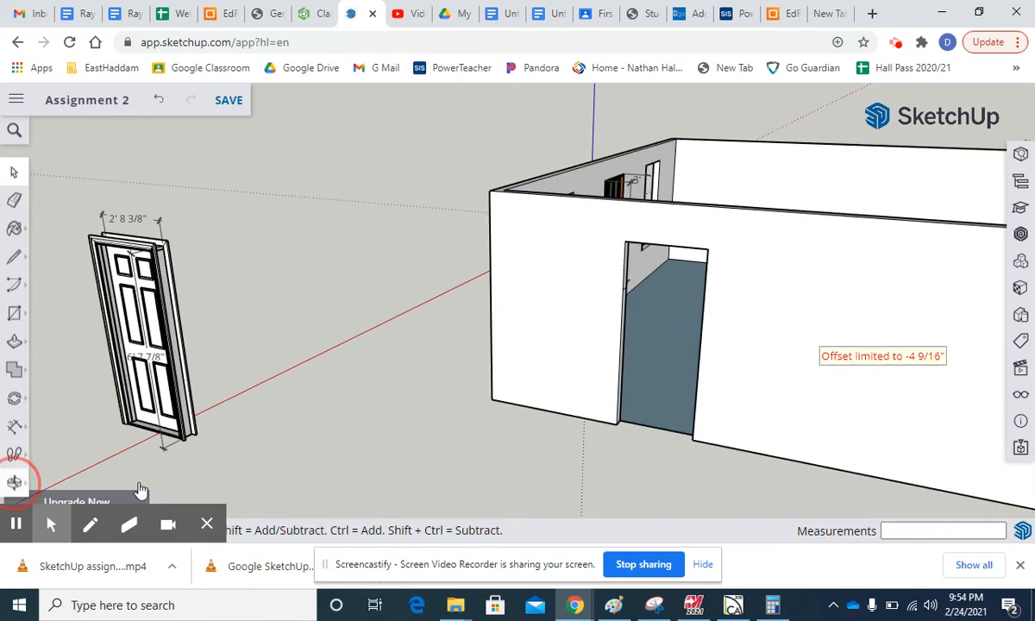
{"action": "left_click_drag", "start_coordinate": [423, 468], "coordinate": [248, 324]}
{"action": "scroll", "coordinate": [226, 203], "scroll_direction": "up", "scroll_amount": 6}
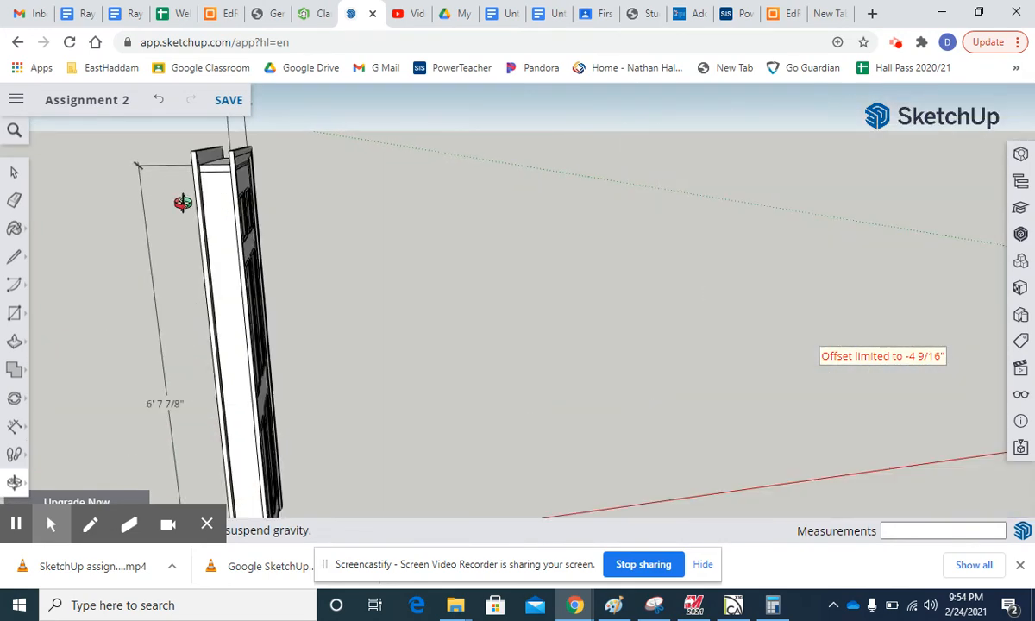
{"action": "left_click", "coordinate": [23, 402]}
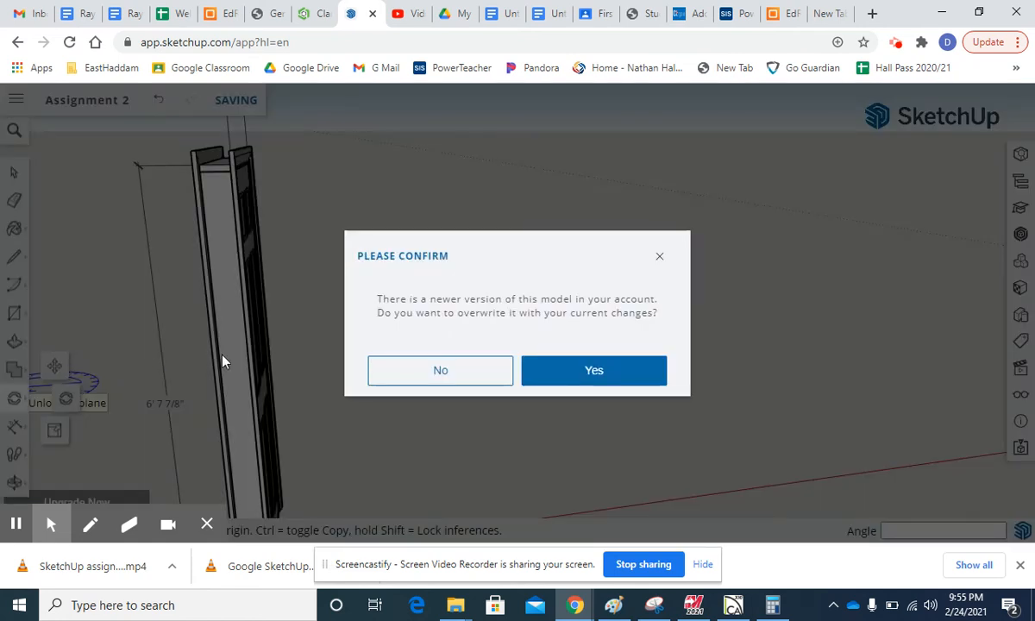
{"action": "left_click", "coordinate": [425, 380]}
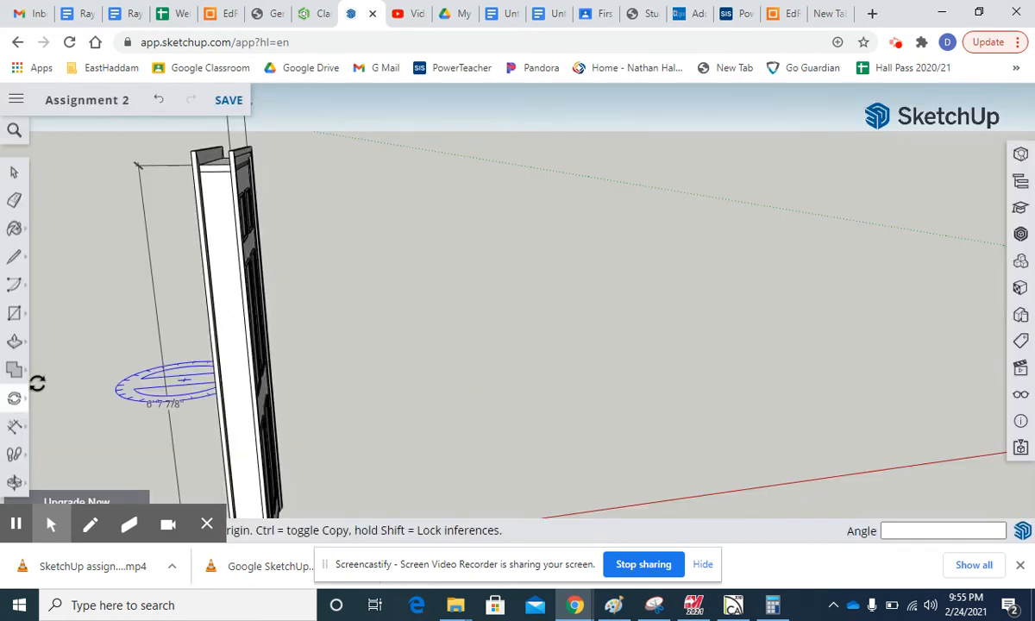
Move the door about 17' 5 5/8" by its jamb's upper corner behind the trim onto the matching upper corner of the wall opening.
{"action": "left_click", "coordinate": [24, 396]}
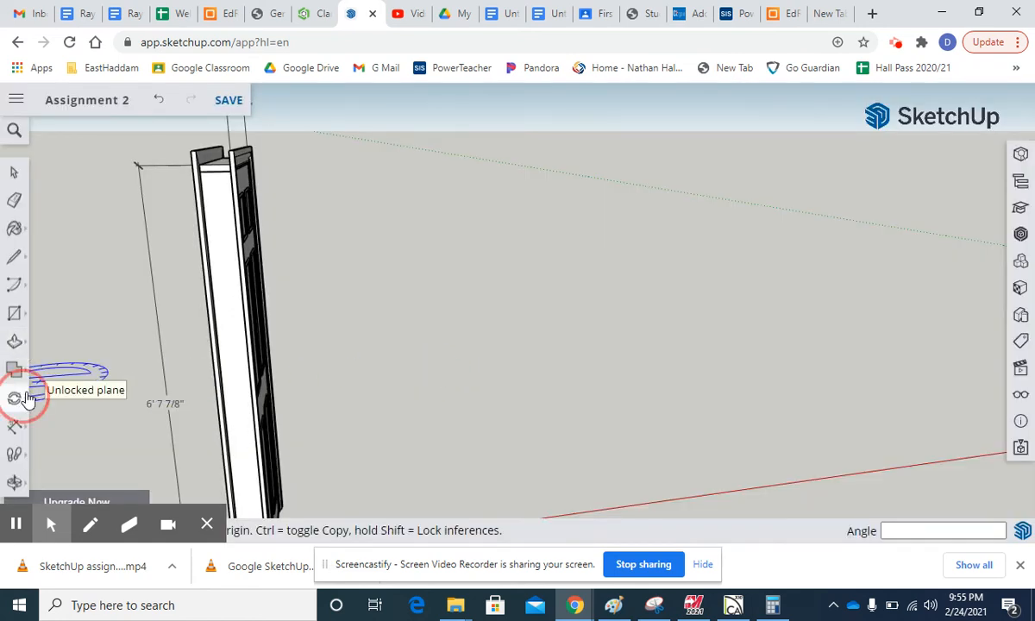
{"action": "left_click", "coordinate": [54, 366]}
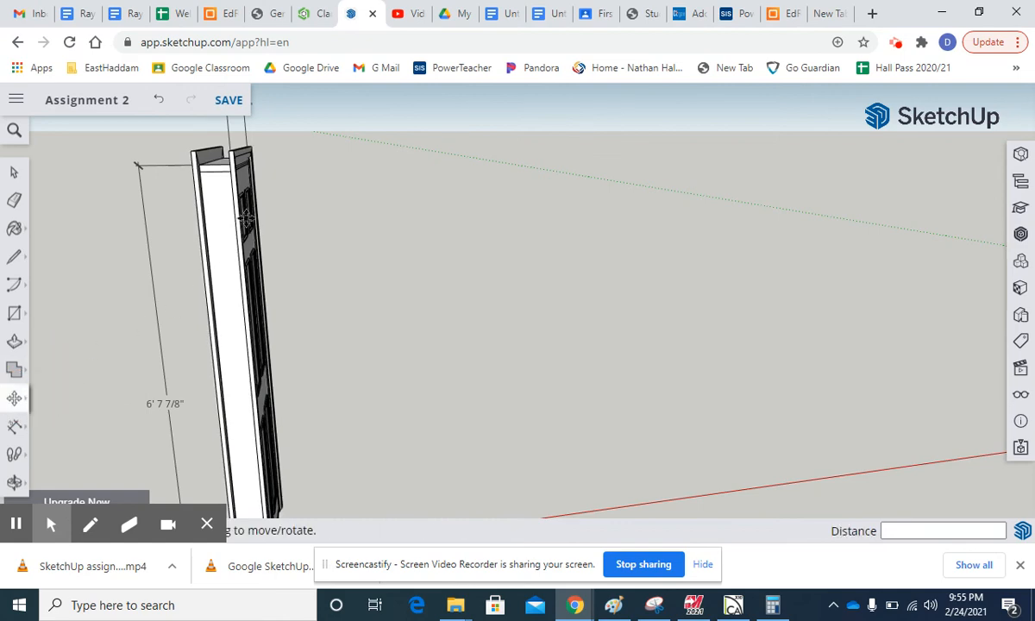
{"action": "scroll", "coordinate": [203, 170], "scroll_direction": "down", "scroll_amount": 3}
{"action": "scroll", "coordinate": [204, 170], "scroll_direction": "up", "scroll_amount": 5}
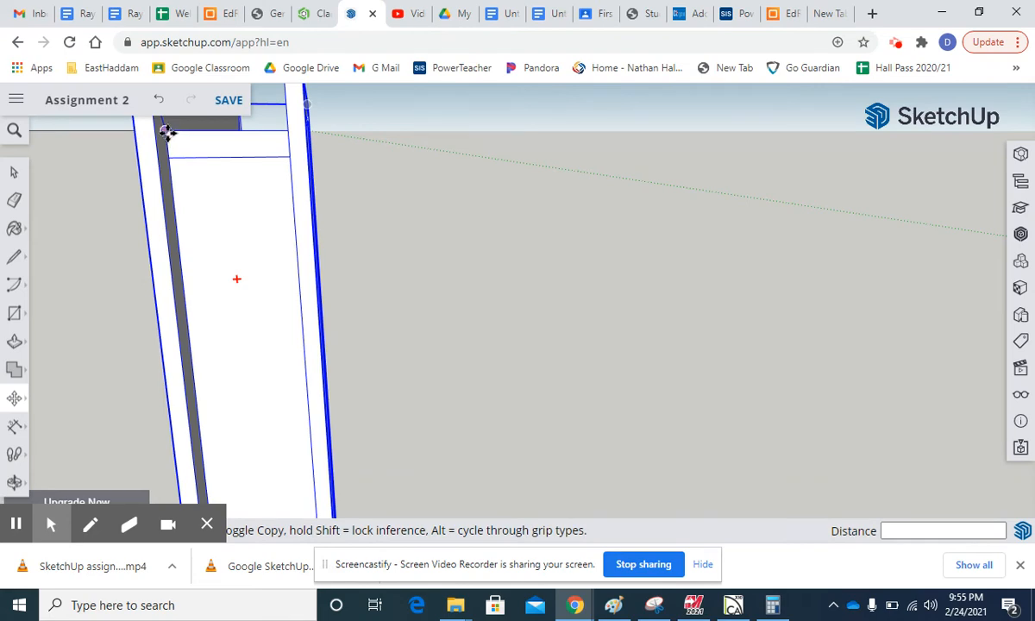
{"action": "left_click", "coordinate": [178, 143]}
{"action": "scroll", "coordinate": [273, 238], "scroll_direction": "down", "scroll_amount": 8}
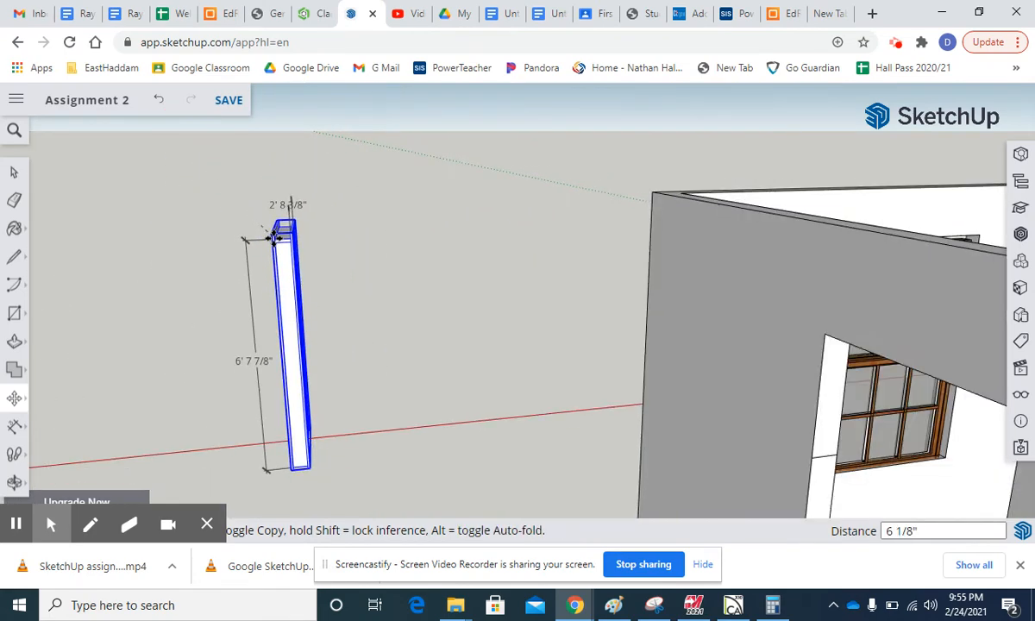
{"action": "scroll", "coordinate": [272, 238], "scroll_direction": "down", "scroll_amount": 5}
{"action": "middle_click_drag", "start_coordinate": [378, 328], "coordinate": [565, 293]}
{"action": "scroll", "coordinate": [564, 293], "scroll_direction": "up", "scroll_amount": 8}
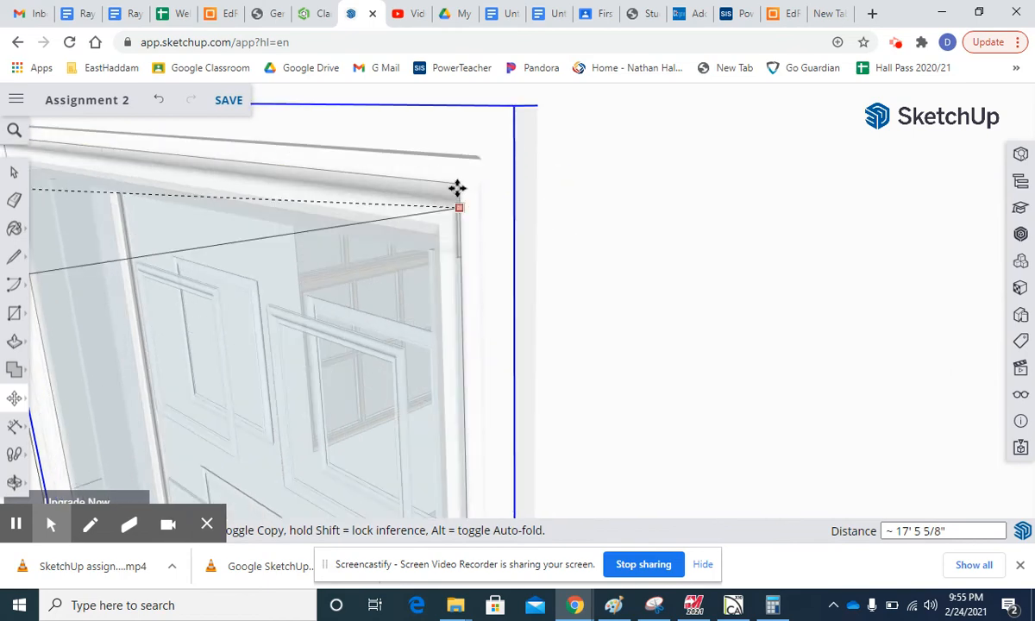
{"action": "left_click", "coordinate": [458, 185]}
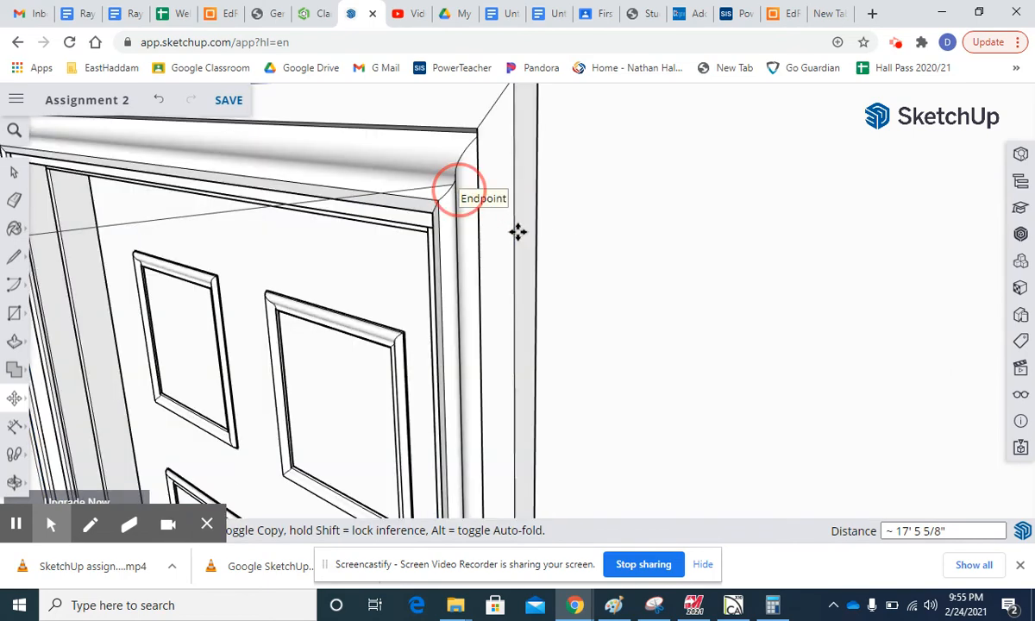
Inspect the fit of the placed door from outside and inside the room, and review the surrounding walls and windows.
{"action": "scroll", "coordinate": [678, 304], "scroll_direction": "down", "scroll_amount": 8}
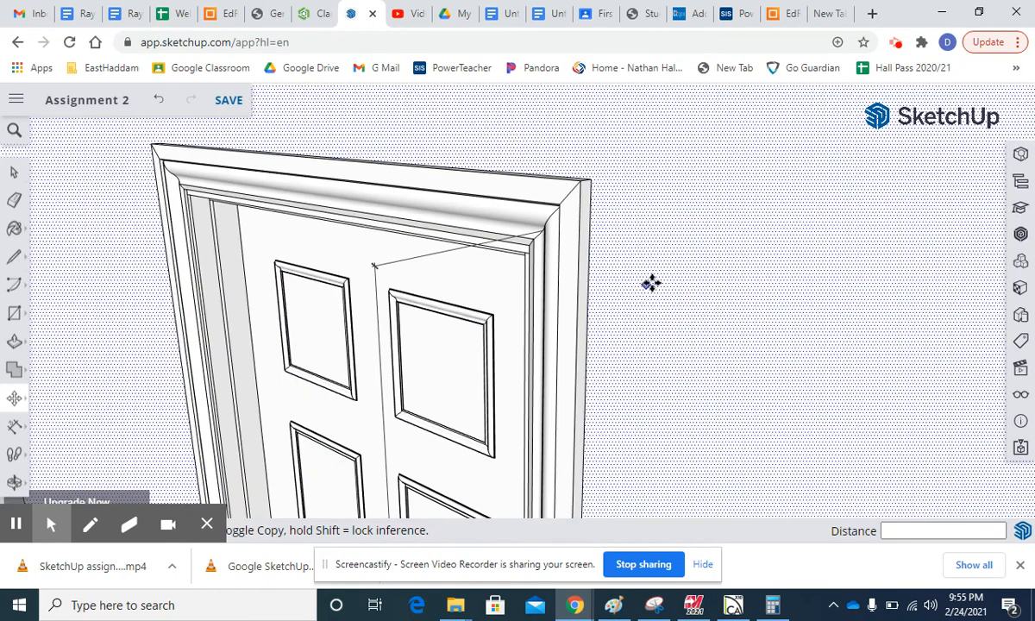
{"action": "scroll", "coordinate": [678, 280], "scroll_direction": "down", "scroll_amount": 6}
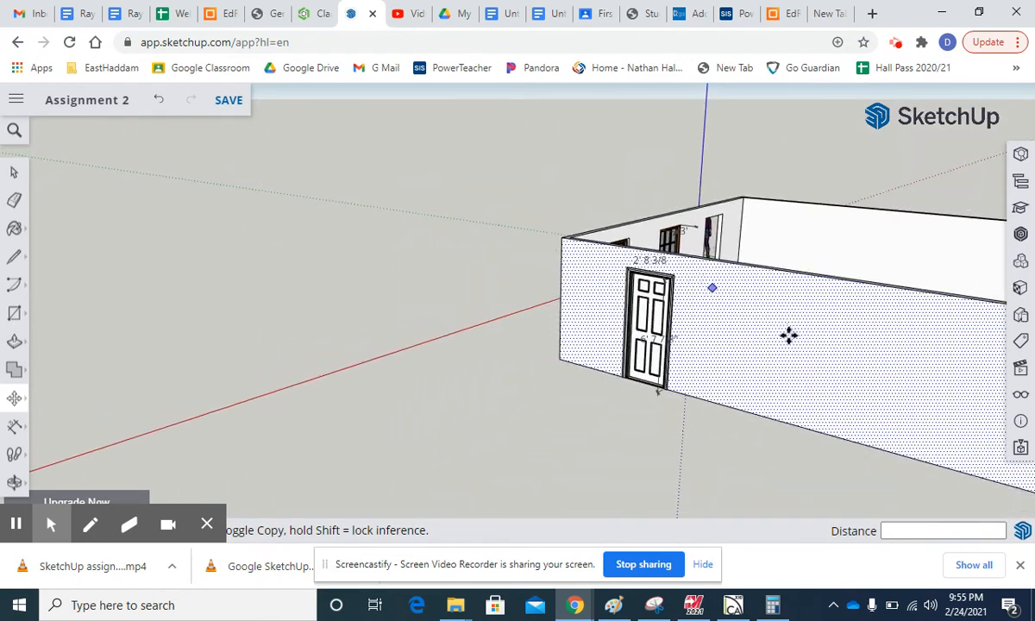
{"action": "middle_click_drag", "start_coordinate": [747, 372], "coordinate": [340, 345]}
{"action": "scroll", "coordinate": [385, 299], "scroll_direction": "up", "scroll_amount": 10}
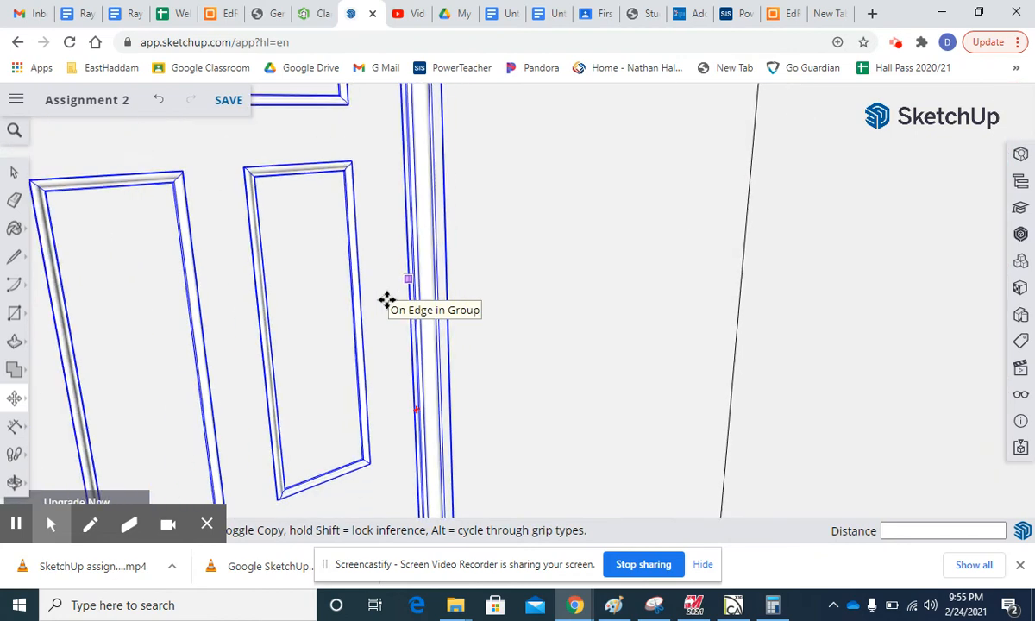
{"action": "scroll", "coordinate": [387, 302], "scroll_direction": "down", "scroll_amount": 10}
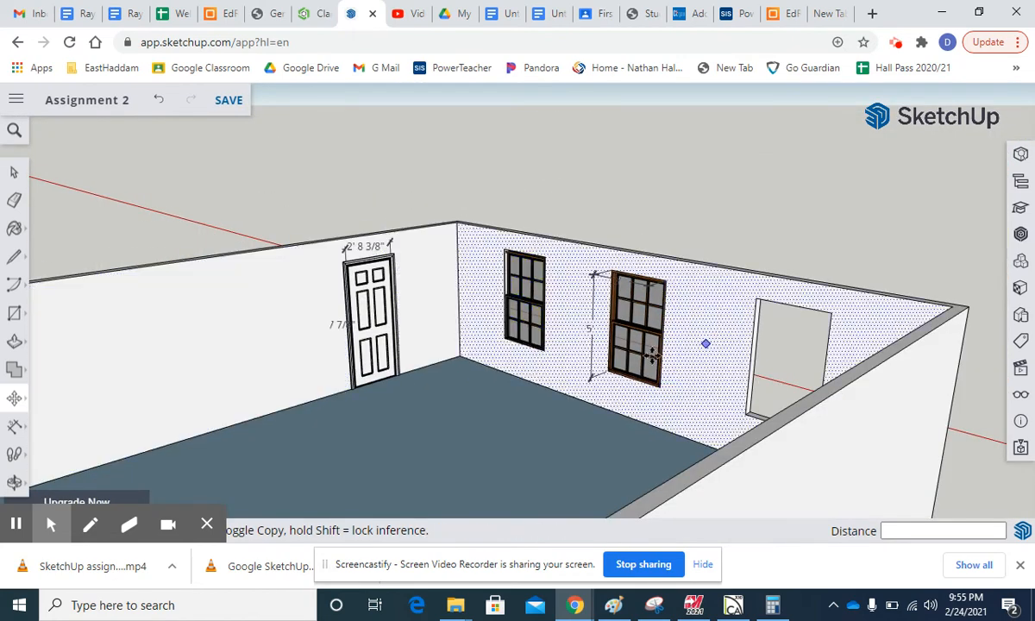
{"action": "middle_click_drag", "start_coordinate": [677, 457], "coordinate": [1031, 449]}
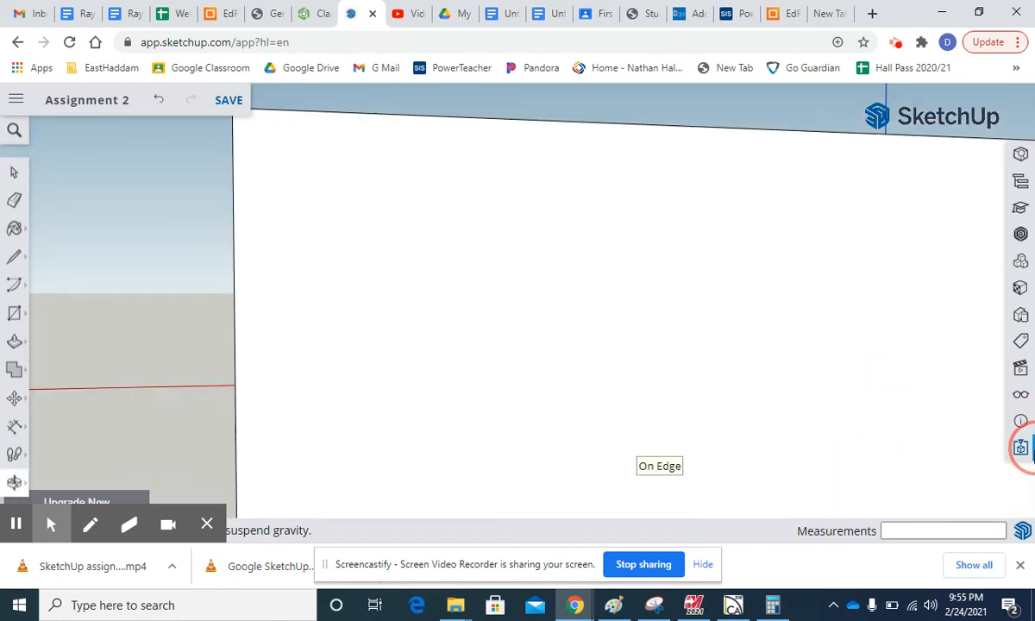
{"action": "left_click", "coordinate": [532, 316]}
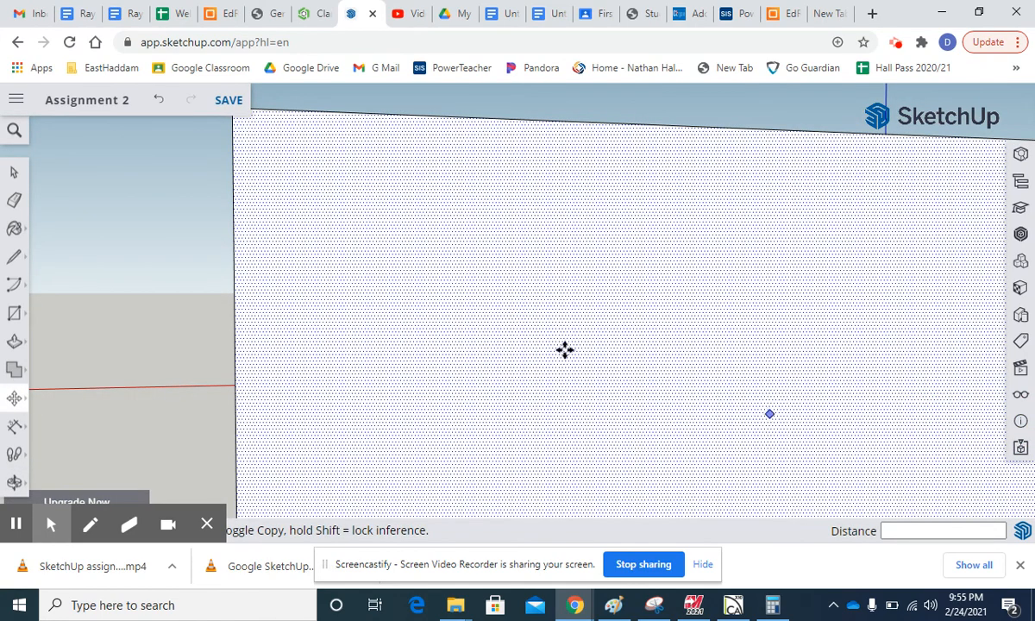
{"action": "scroll", "coordinate": [578, 349], "scroll_direction": "down", "scroll_amount": 8}
{"action": "middle_click_drag", "start_coordinate": [725, 394], "coordinate": [561, 390]}
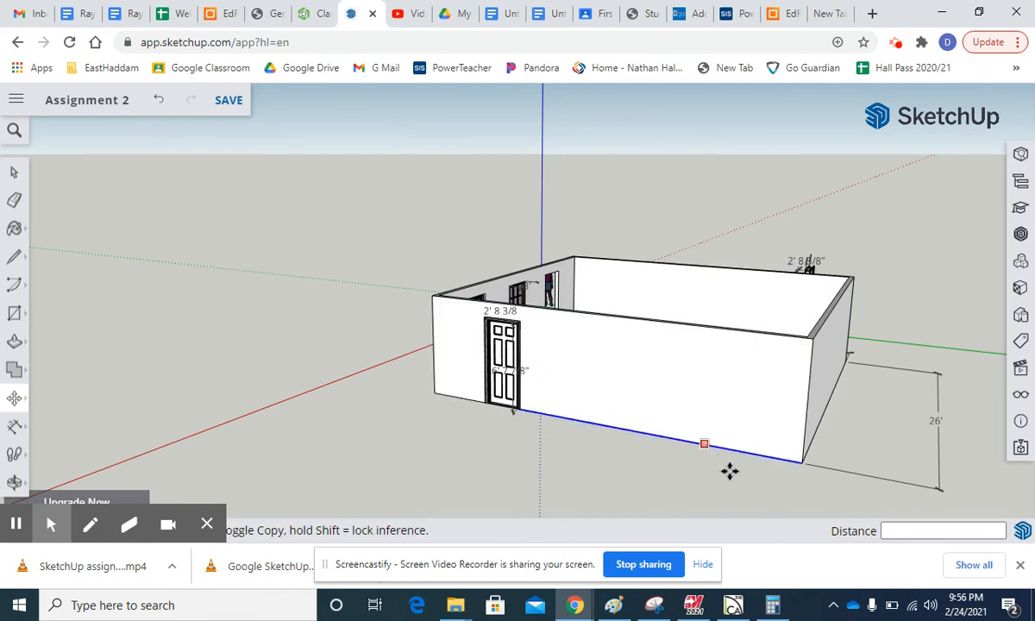
{"action": "middle_click_drag", "start_coordinate": [678, 454], "coordinate": [681, 457]}
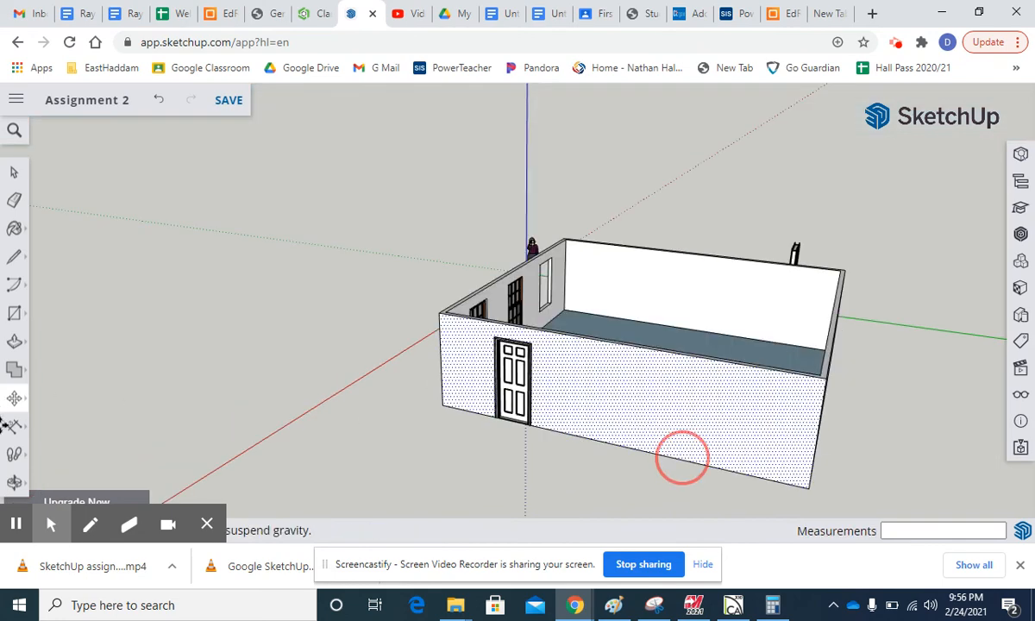
{"action": "left_click", "coordinate": [17, 485]}
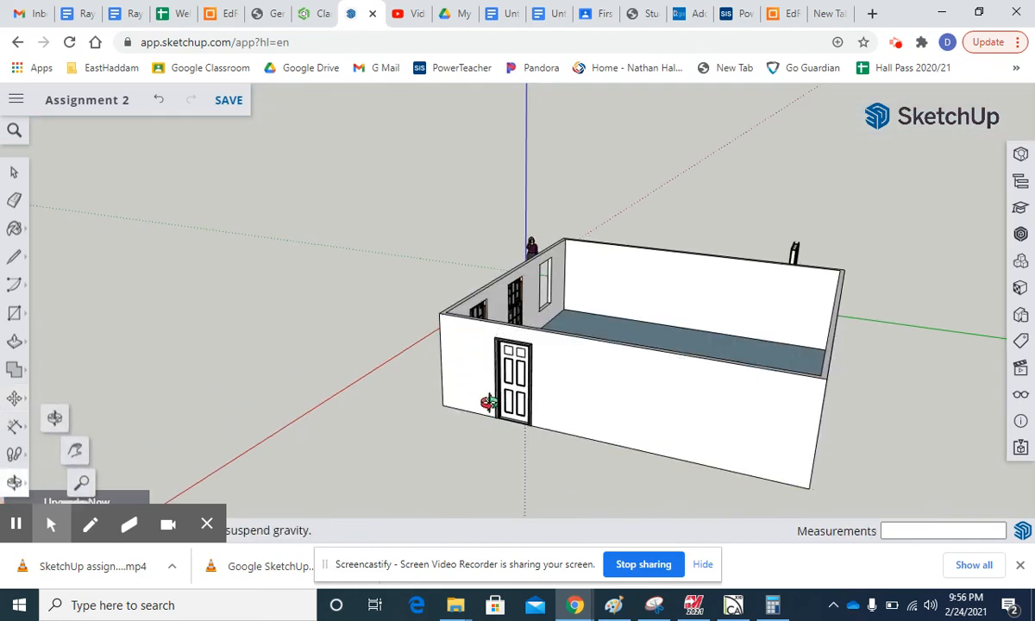
{"action": "left_click_drag", "start_coordinate": [507, 443], "coordinate": [596, 277]}
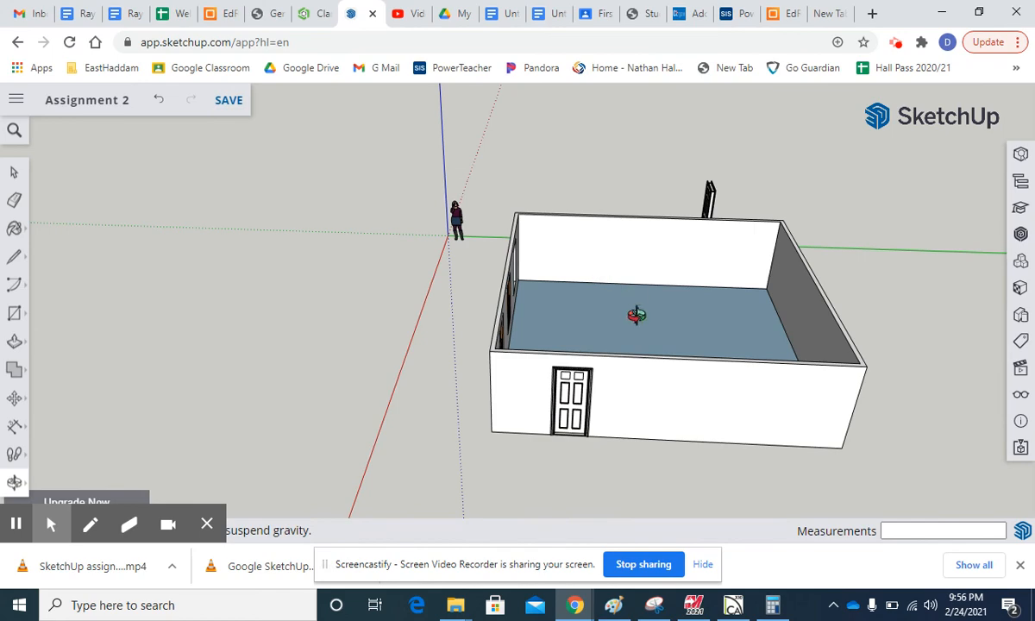
{"action": "left_click_drag", "start_coordinate": [672, 415], "coordinate": [302, 278]}
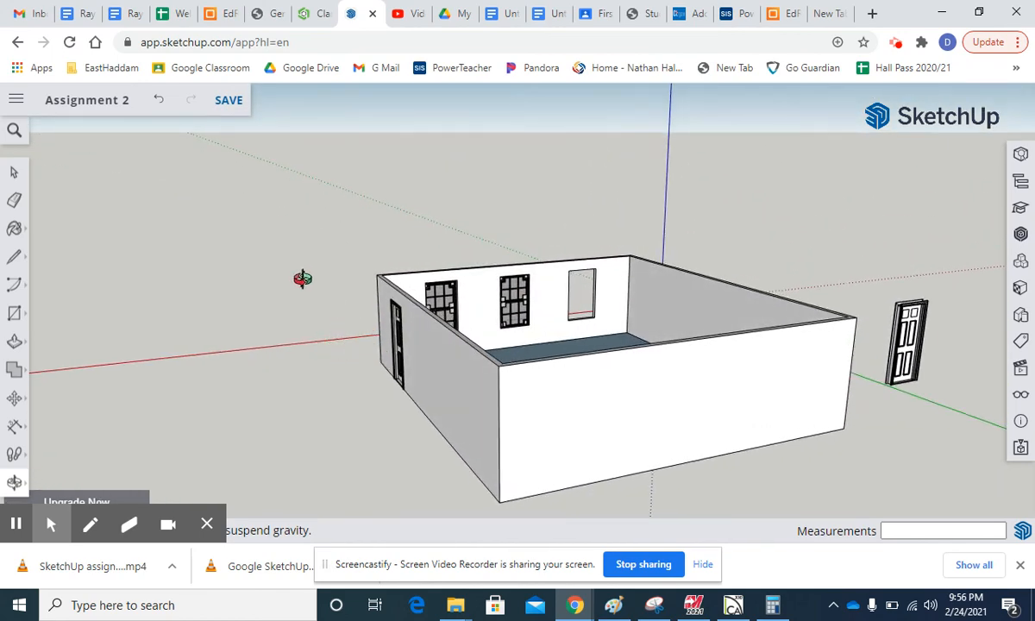